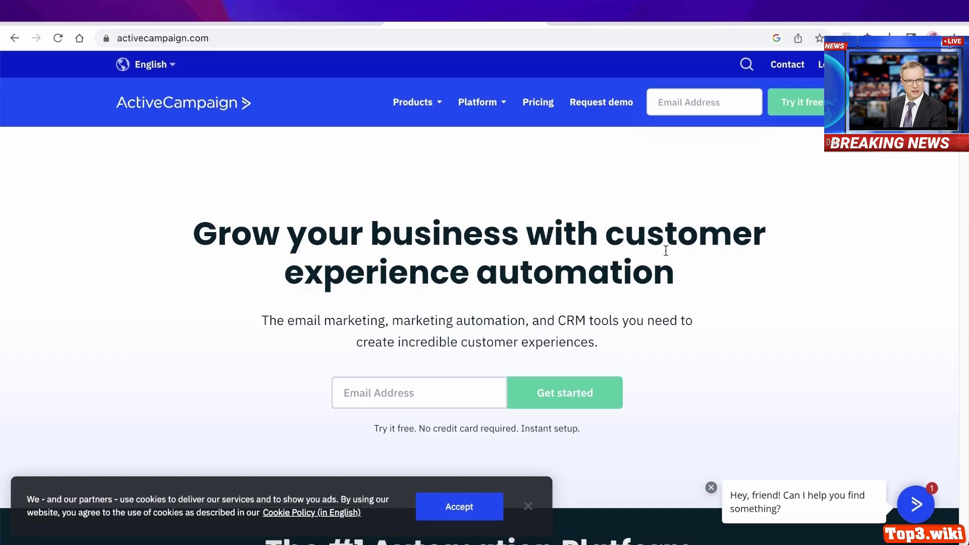
- Browse the ActiveCampaign site's product areas and pricing link options
{"action": "scroll", "coordinate": [650, 280], "scroll_direction": "down", "scroll_amount": 2}
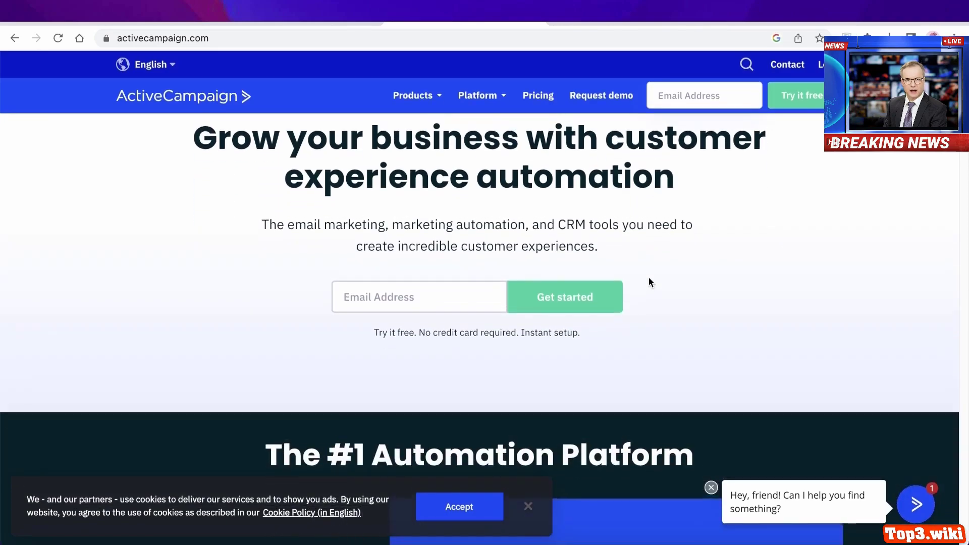
{"action": "scroll", "coordinate": [649, 277], "scroll_direction": "up", "scroll_amount": 2}
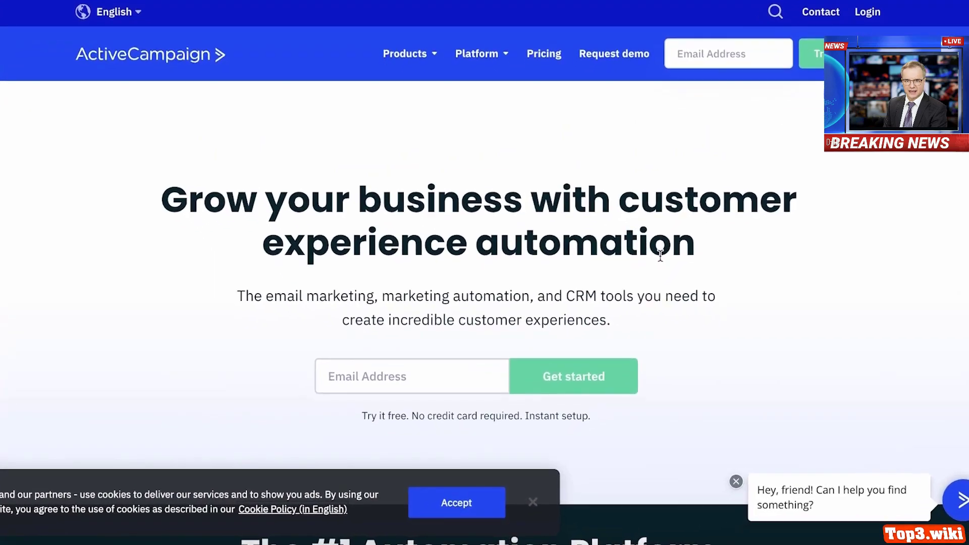
{"action": "left_click", "coordinate": [419, 57]}
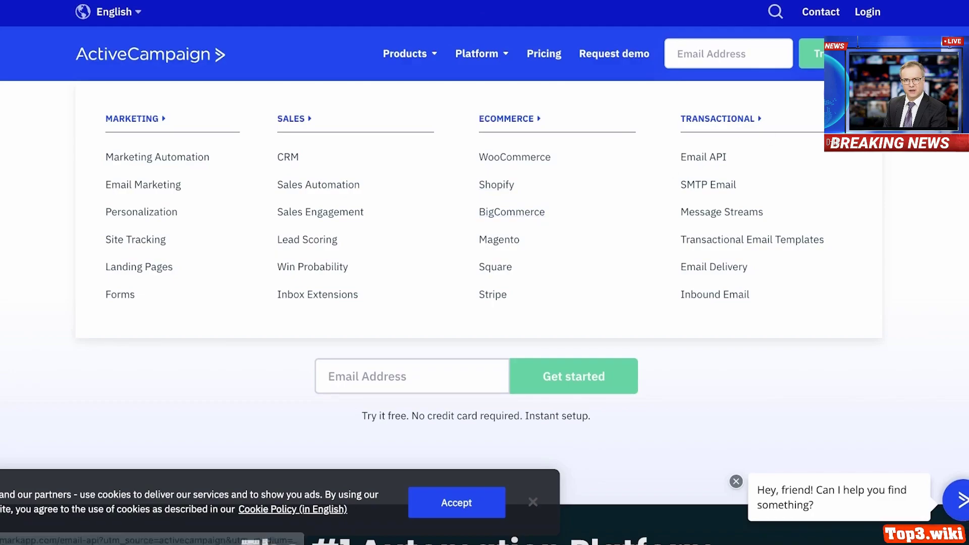
{"action": "scroll", "coordinate": [953, 156], "scroll_direction": "down", "scroll_amount": 1}
{"action": "right_click", "coordinate": [535, 50]}
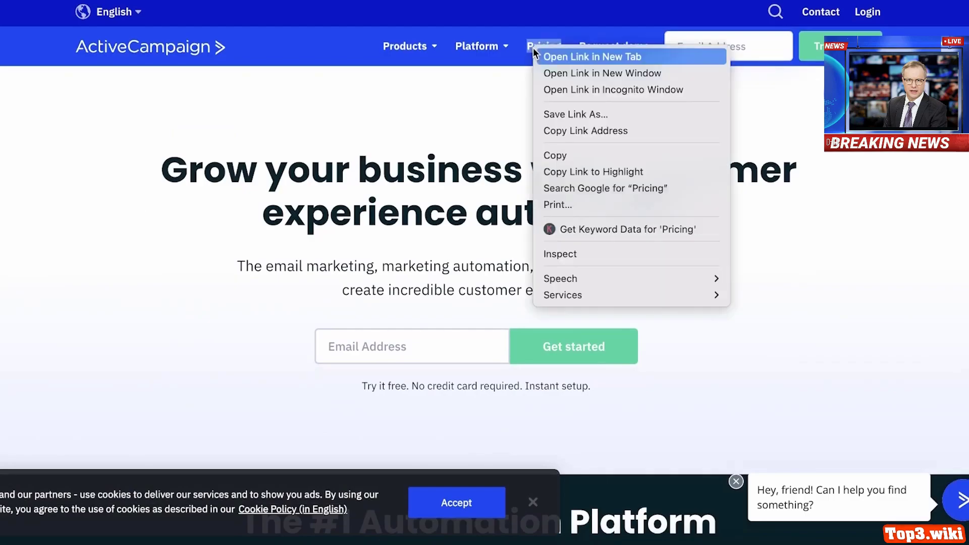
{"action": "left_click", "coordinate": [539, 56]}
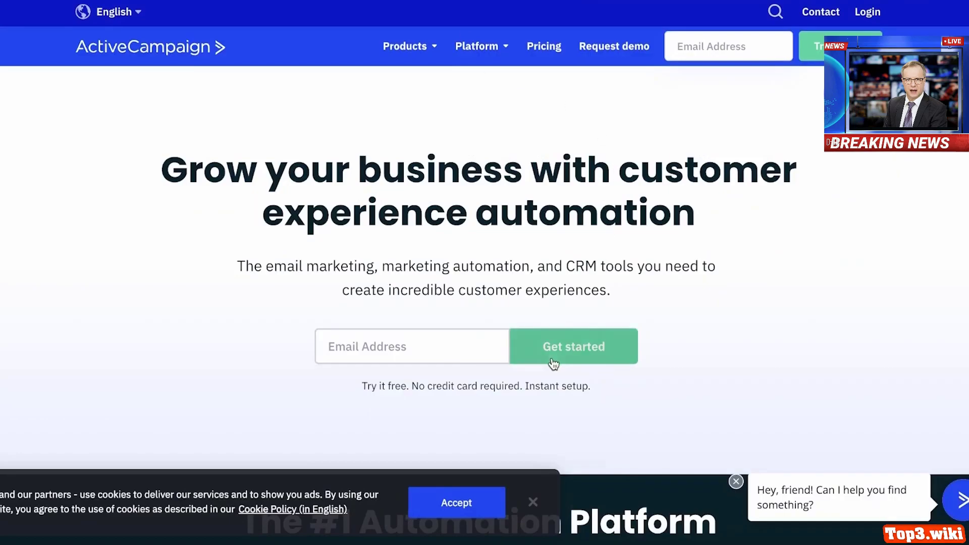
- Start a free trial by submitting an email address in the header field
{"action": "left_click", "coordinate": [803, 48]}
{"action": "left_click", "coordinate": [715, 46]}
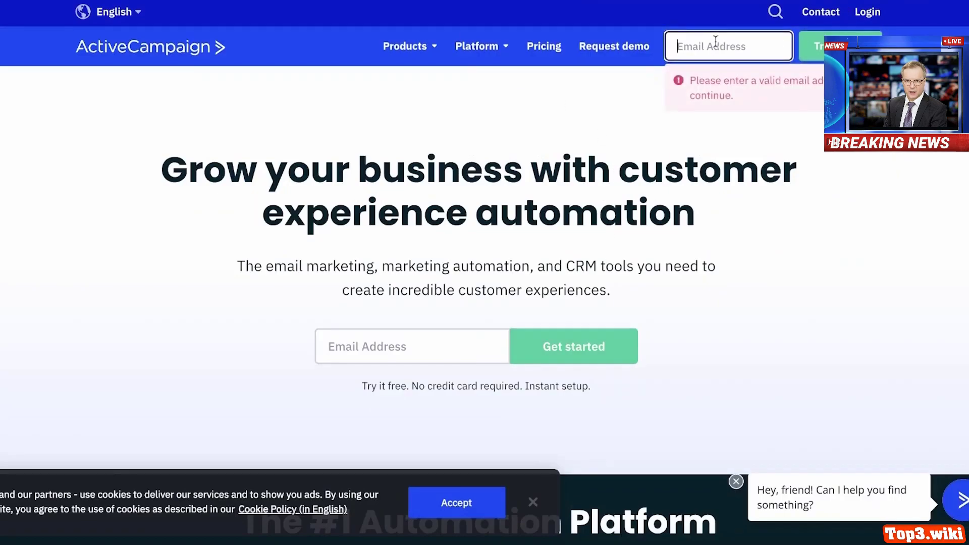
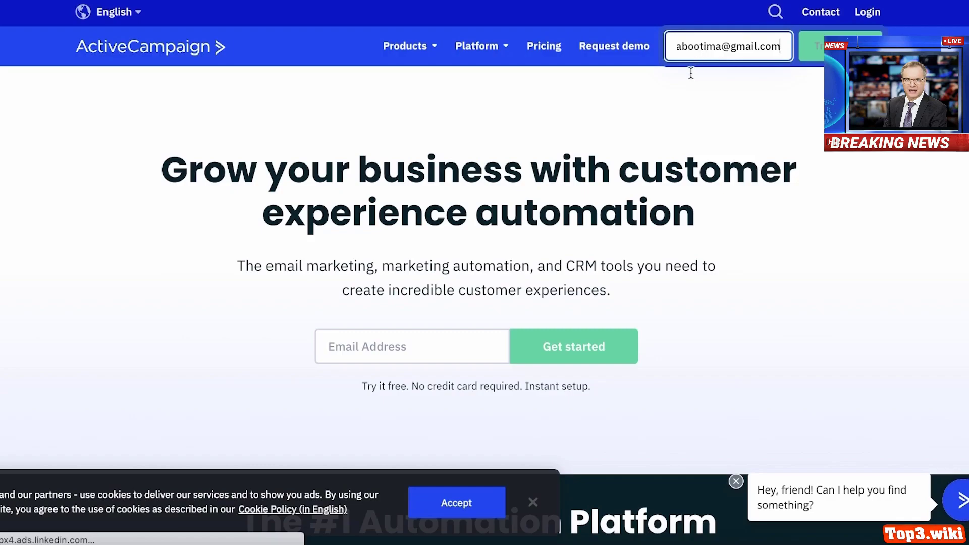
{"action": "key", "text": "Return"}
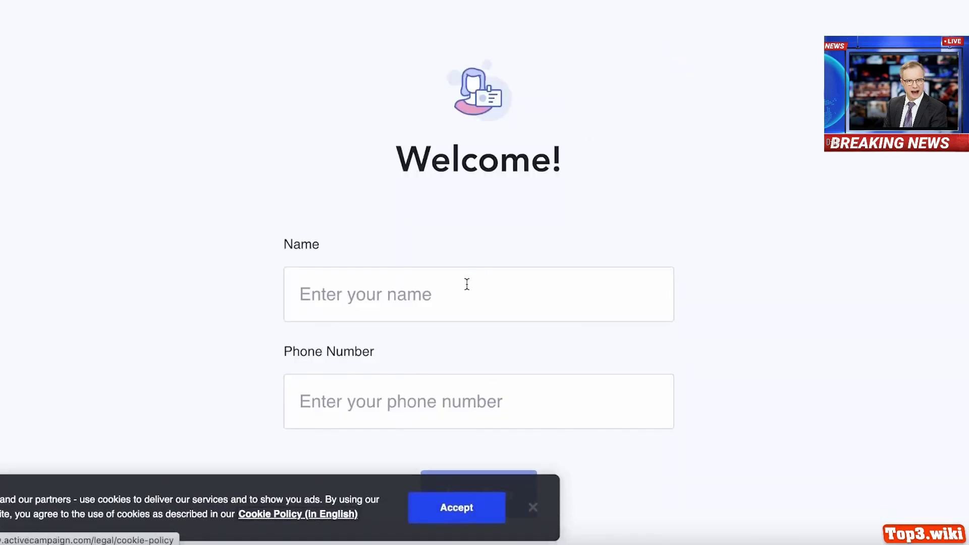
- Accept the cookie notice and fill in the account holder's name and phone number
{"action": "left_click", "coordinate": [471, 508]}
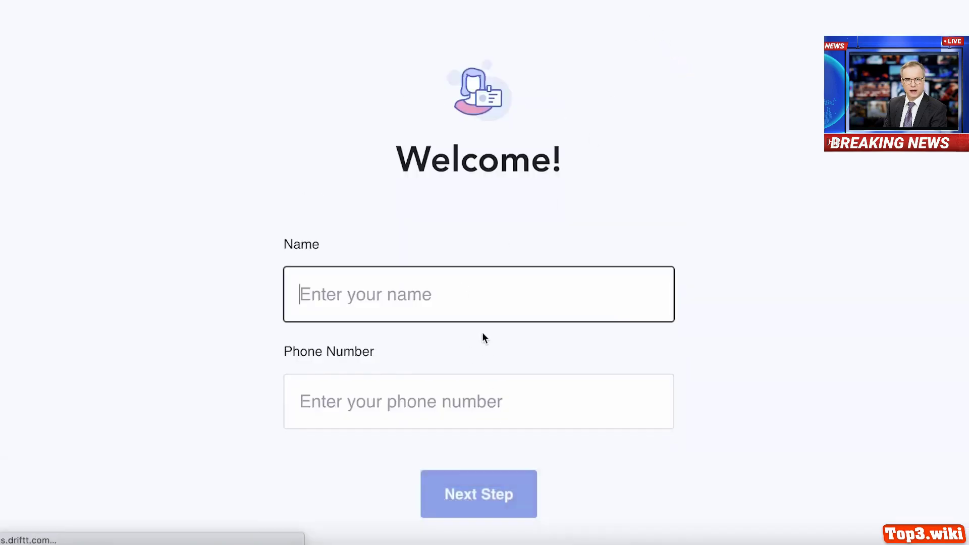
{"action": "left_click", "coordinate": [482, 283]}
{"action": "left_click", "coordinate": [412, 381]}
{"action": "left_click", "coordinate": [391, 414]}
{"action": "type", "text": "76534"}
{"action": "left_click", "coordinate": [478, 494]}
- Answer under 500 contacts, 1 employee and E-Commerce / Retail industry
{"action": "left_click", "coordinate": [477, 310]}
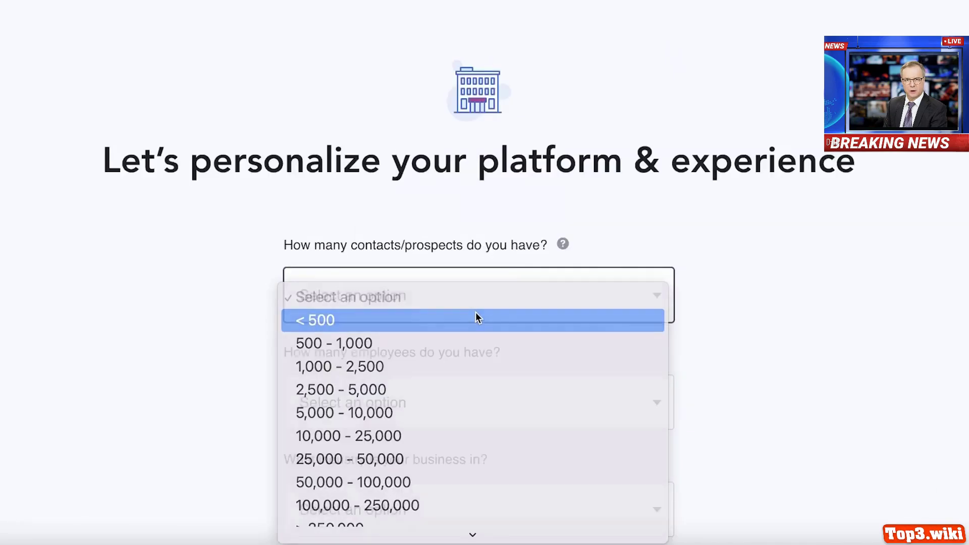
{"action": "left_click", "coordinate": [475, 314]}
{"action": "scroll", "coordinate": [475, 314], "scroll_direction": "down", "scroll_amount": 3}
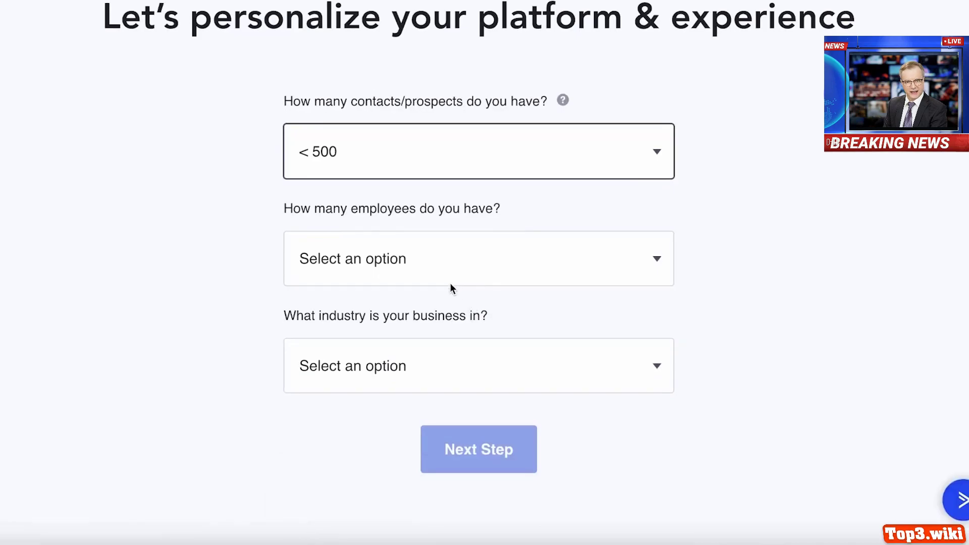
{"action": "left_click", "coordinate": [450, 283]}
{"action": "left_click", "coordinate": [434, 282]}
{"action": "left_click", "coordinate": [404, 364]}
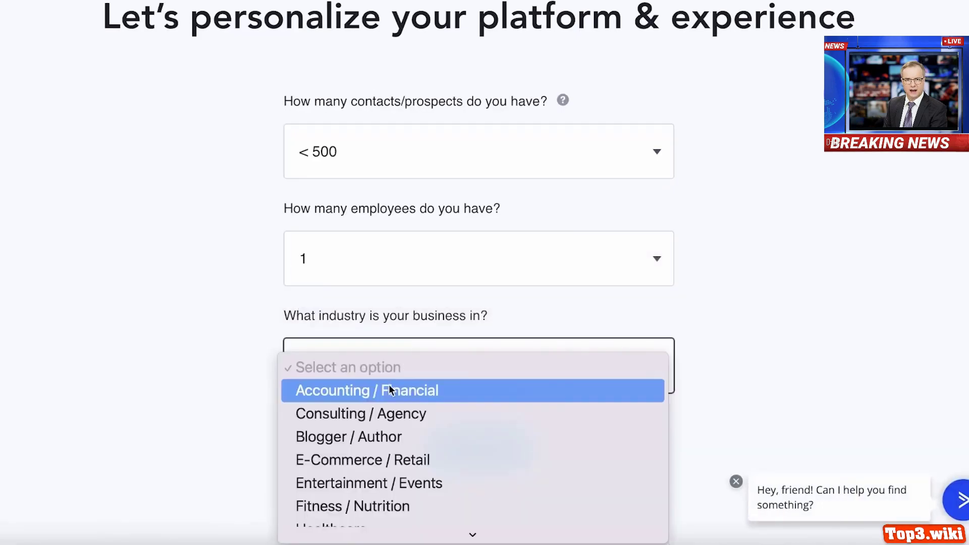
{"action": "scroll", "coordinate": [390, 381], "scroll_direction": "down", "scroll_amount": 2}
{"action": "left_click", "coordinate": [383, 408]}
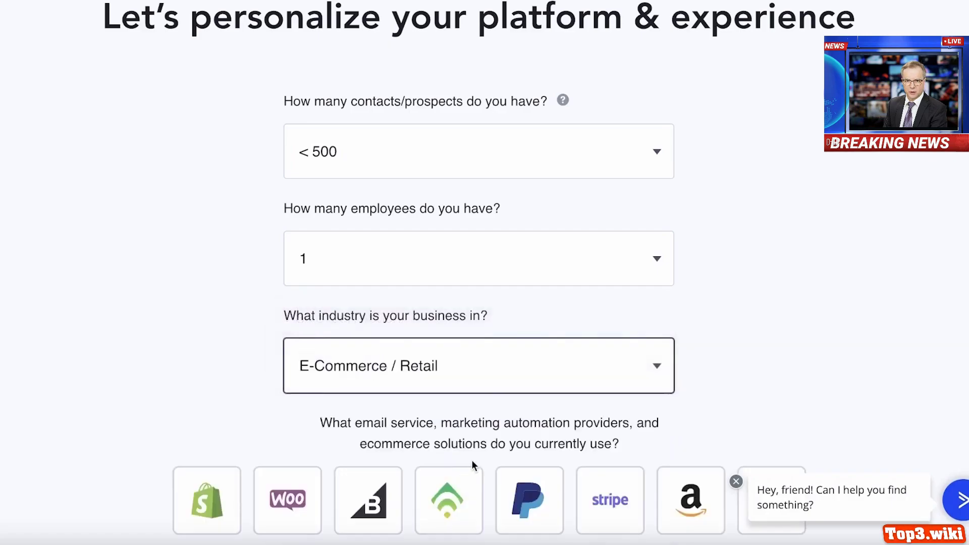
- Mark Shopify as a tool already used and continue to the password step
{"action": "scroll", "coordinate": [470, 462], "scroll_direction": "down", "scroll_amount": 3}
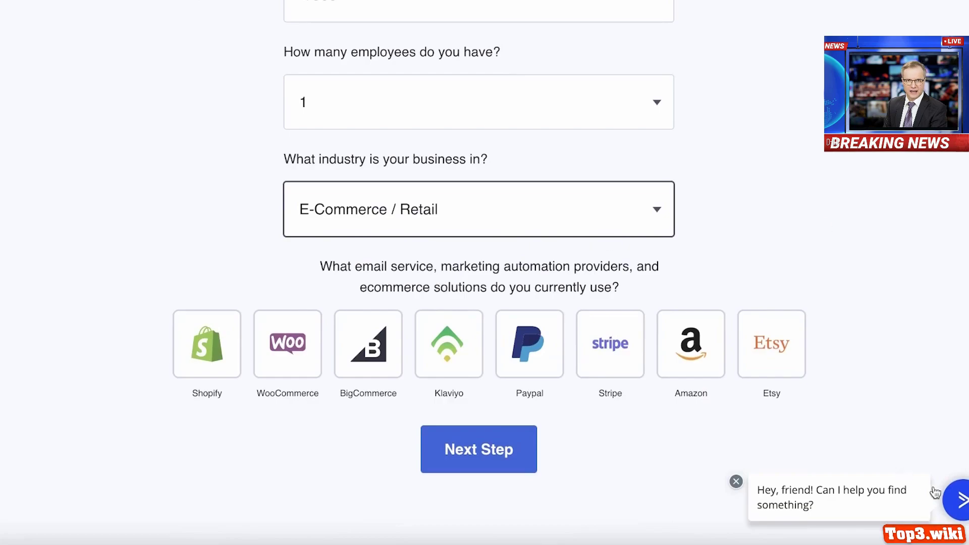
{"action": "left_click", "coordinate": [736, 482]}
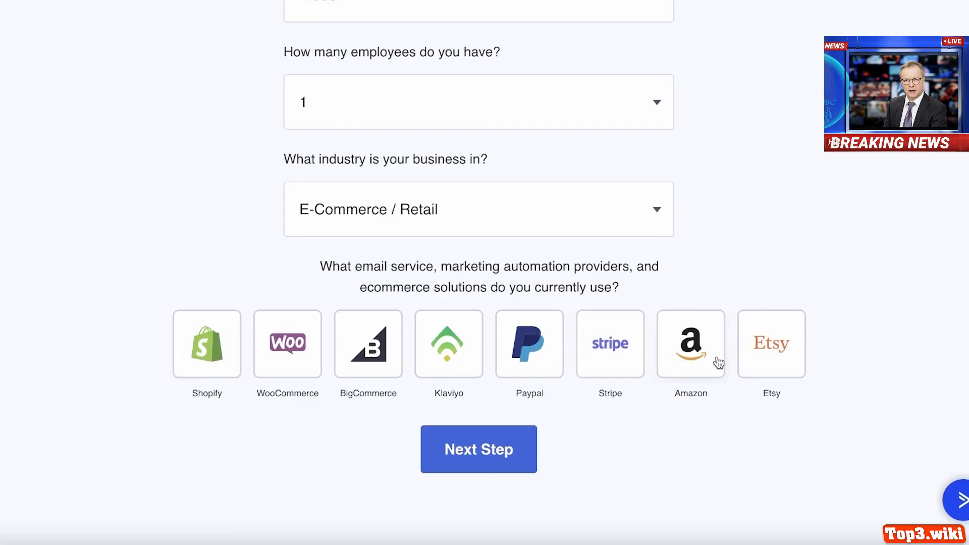
{"action": "left_click", "coordinate": [225, 338]}
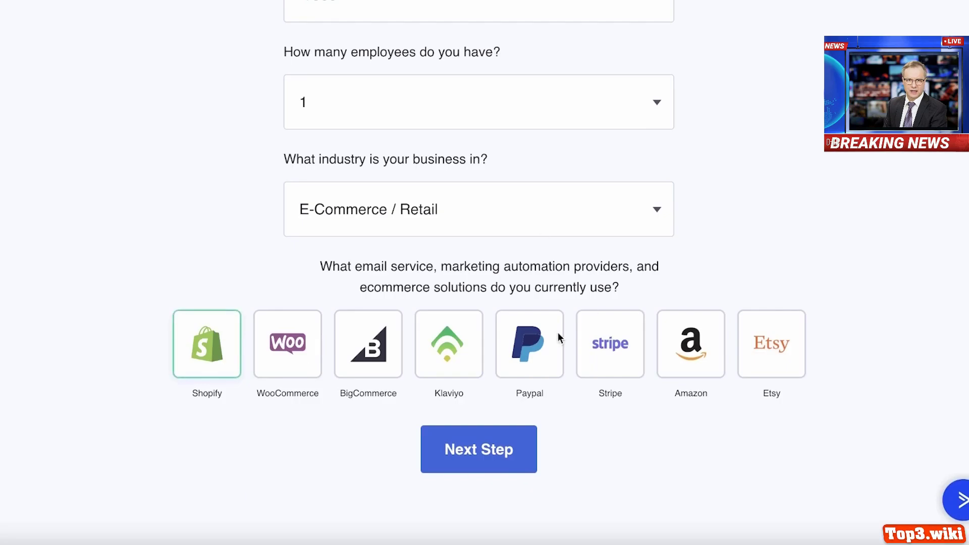
{"action": "left_click", "coordinate": [526, 449]}
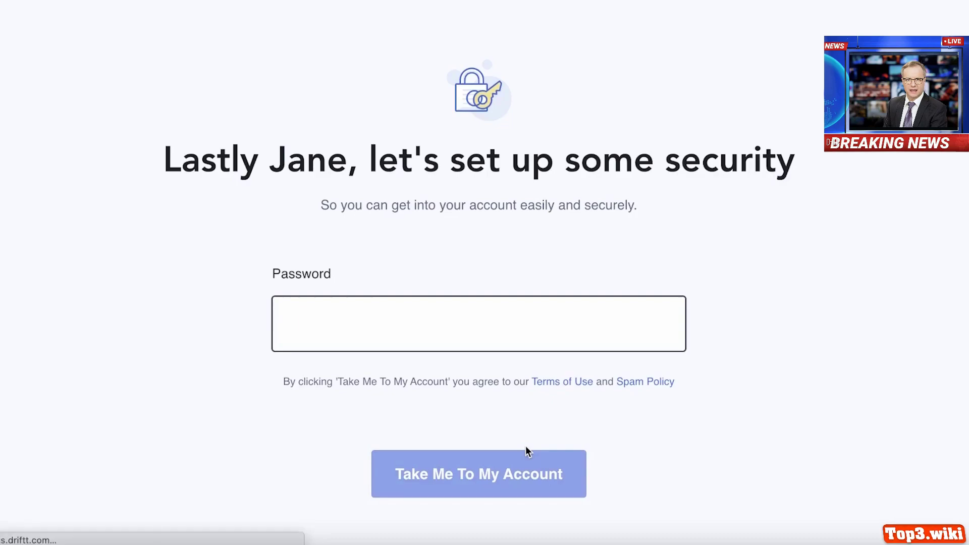
- Paste the account password, then go to the sign-in page and enter the account name
{"action": "key", "text": "super+v"}
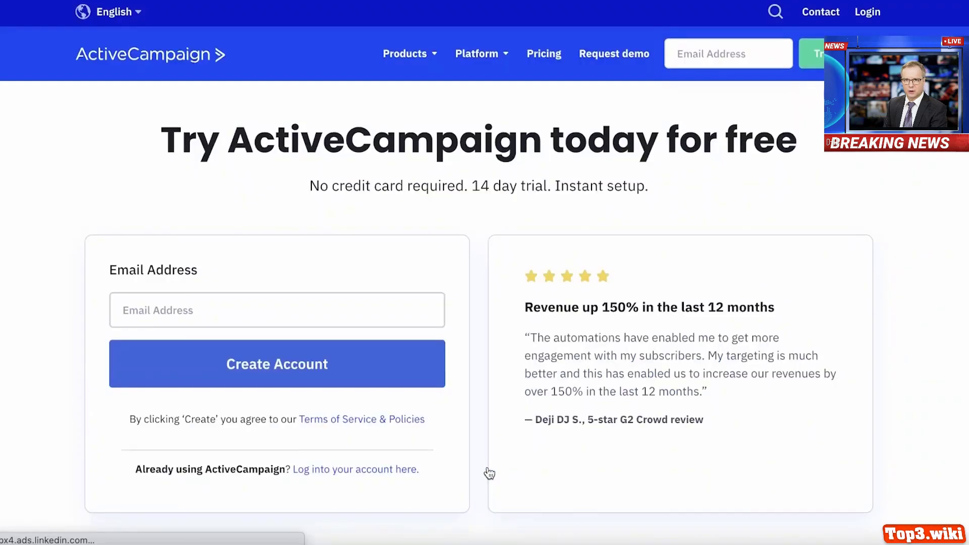
{"action": "scroll", "coordinate": [521, 265], "scroll_direction": "down", "scroll_amount": 3}
{"action": "scroll", "coordinate": [517, 272], "scroll_direction": "up", "scroll_amount": 3}
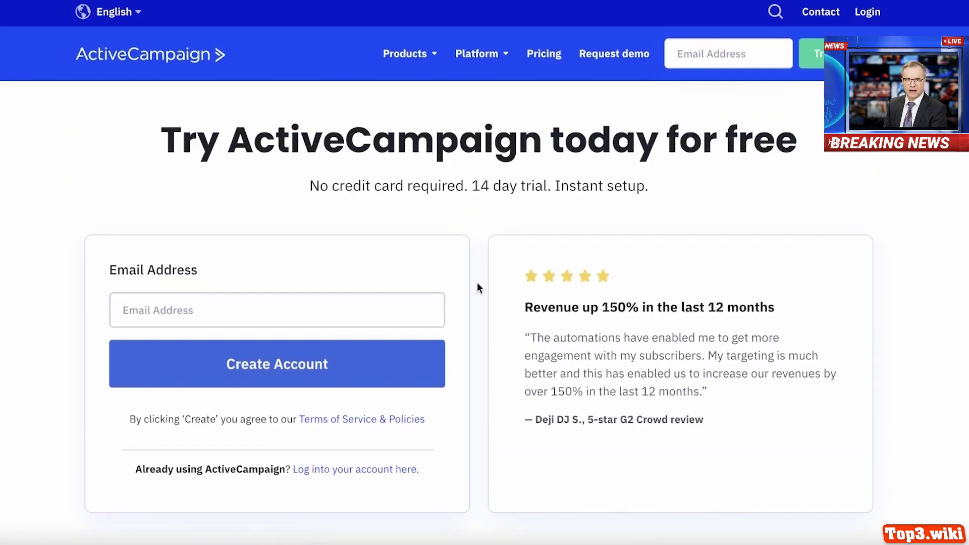
{"action": "scroll", "coordinate": [474, 290], "scroll_direction": "down", "scroll_amount": 6}
{"action": "scroll", "coordinate": [385, 263], "scroll_direction": "up", "scroll_amount": 6}
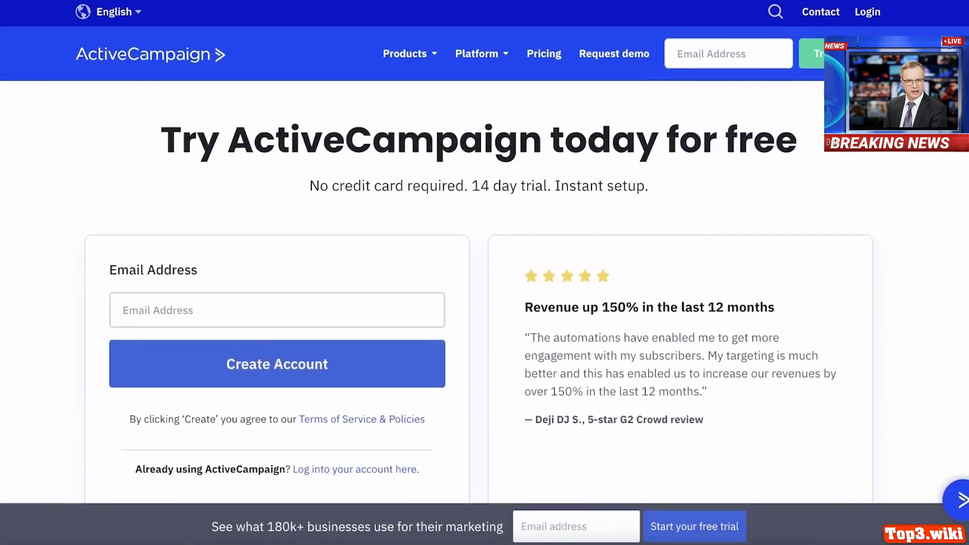
{"action": "left_click", "coordinate": [876, 14]}
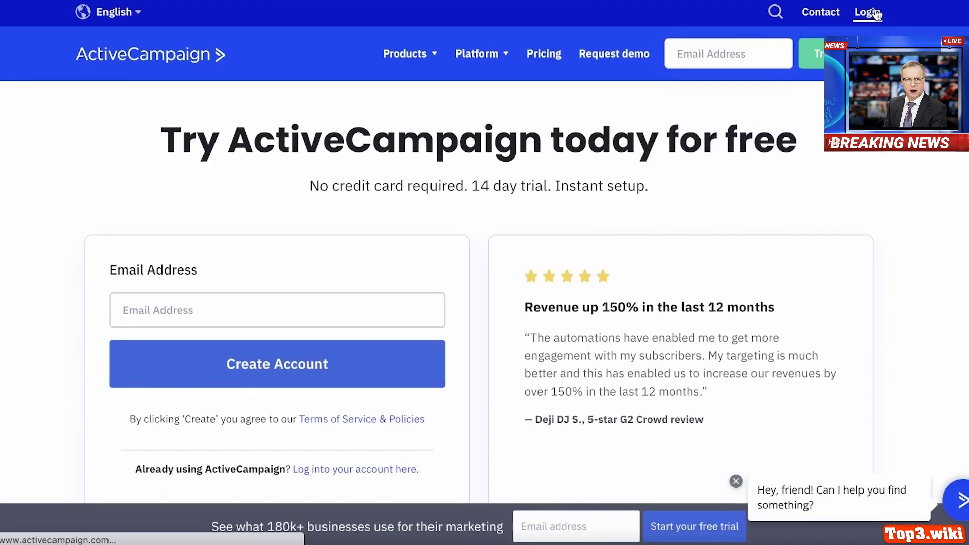
{"action": "left_click", "coordinate": [348, 324]}
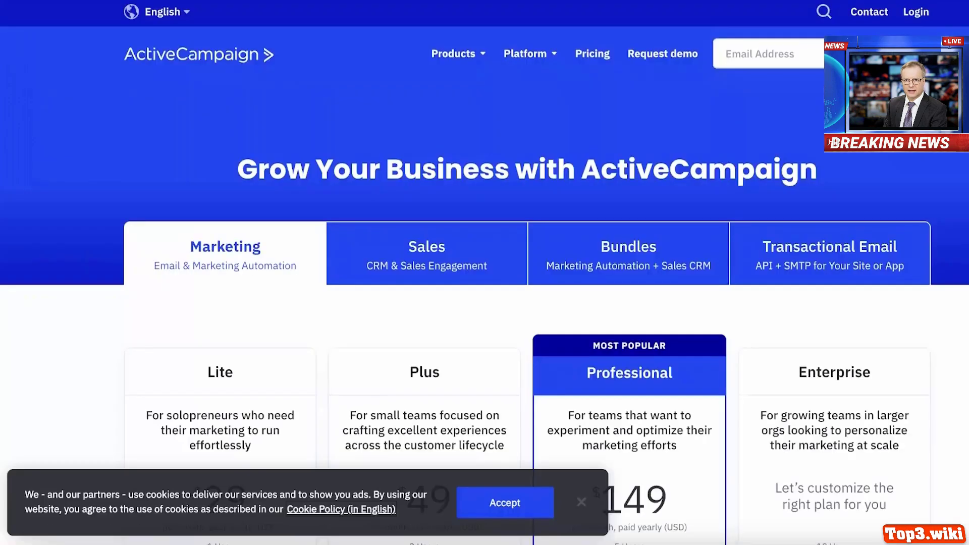
- Open the Contacts list from the left navigation, showing its one contact
{"action": "scroll", "coordinate": [788, 80], "scroll_direction": "down", "scroll_amount": 3}
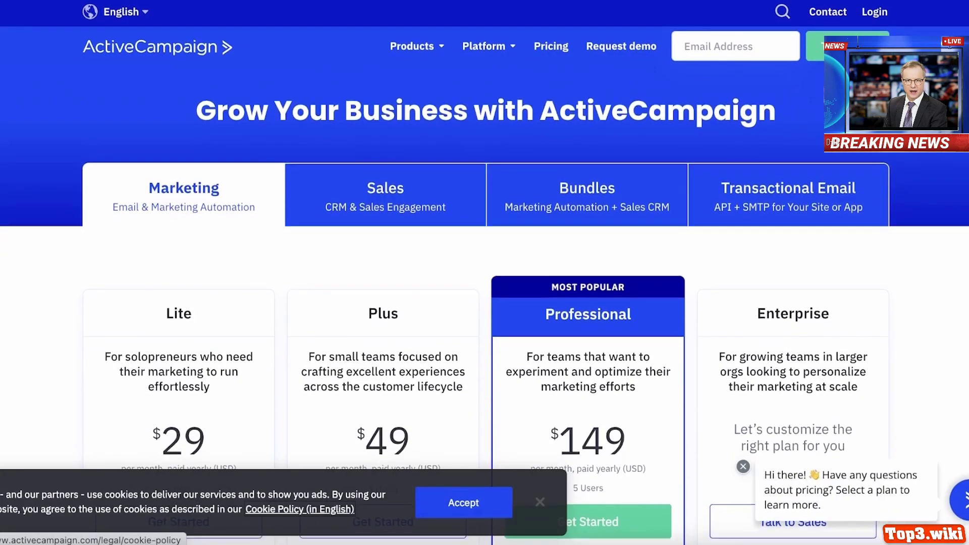
{"action": "scroll", "coordinate": [439, 303], "scroll_direction": "down", "scroll_amount": 5}
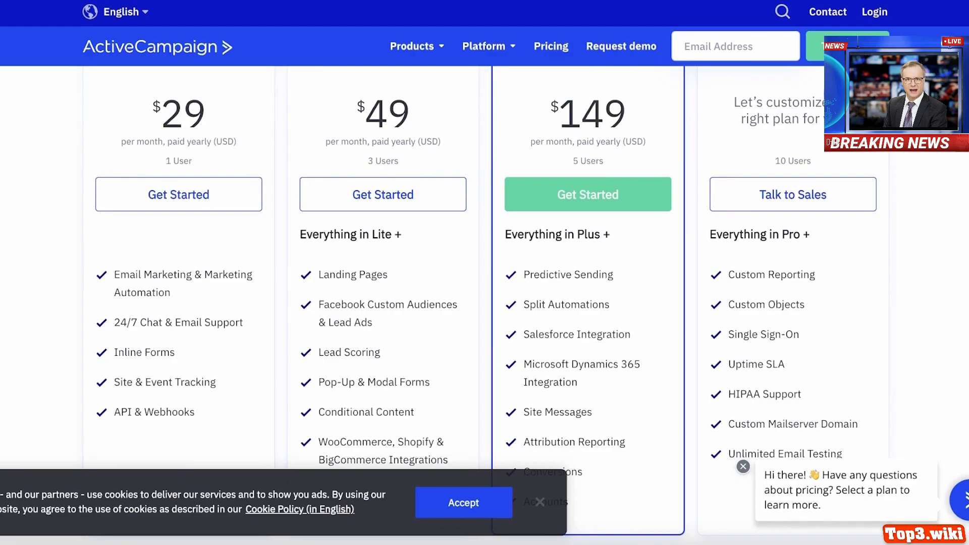
{"action": "scroll", "coordinate": [485, 303], "scroll_direction": "up", "scroll_amount": 3}
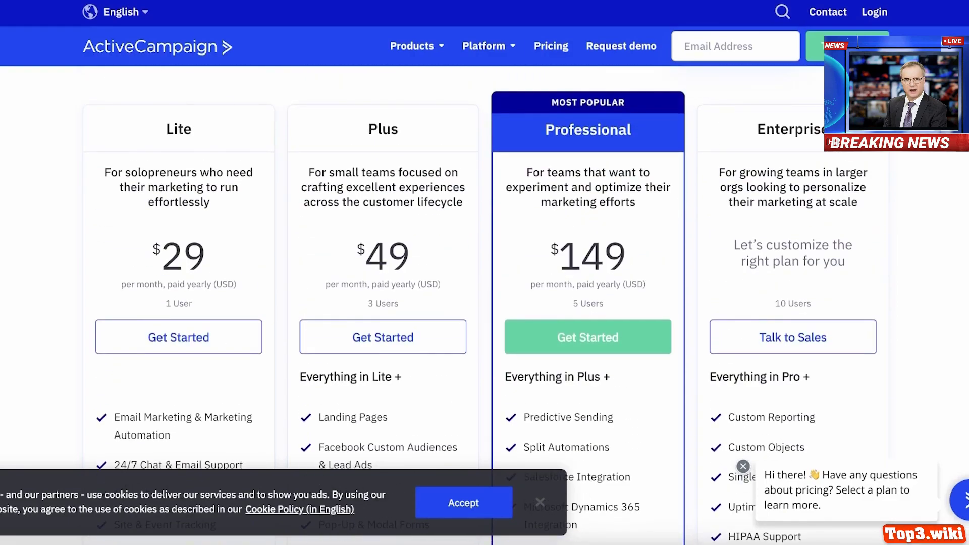
{"action": "scroll", "coordinate": [480, 302], "scroll_direction": "down", "scroll_amount": 1}
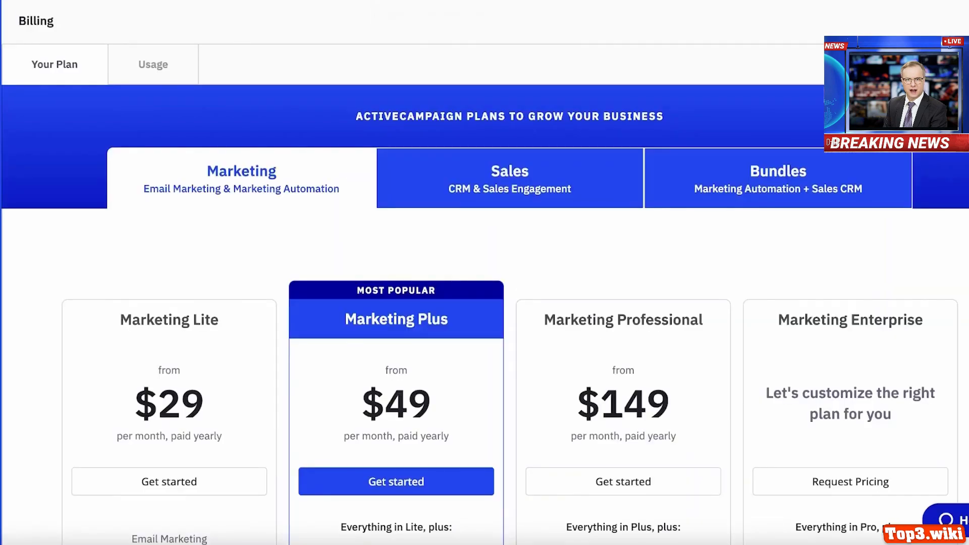
{"action": "scroll", "coordinate": [339, 134], "scroll_direction": "down", "scroll_amount": 3}
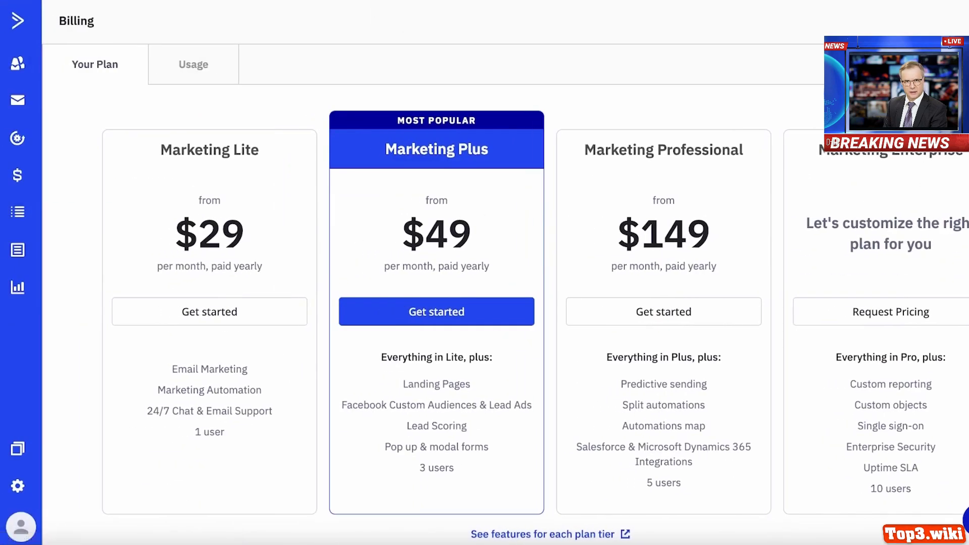
{"action": "left_click", "coordinate": [28, 63]}
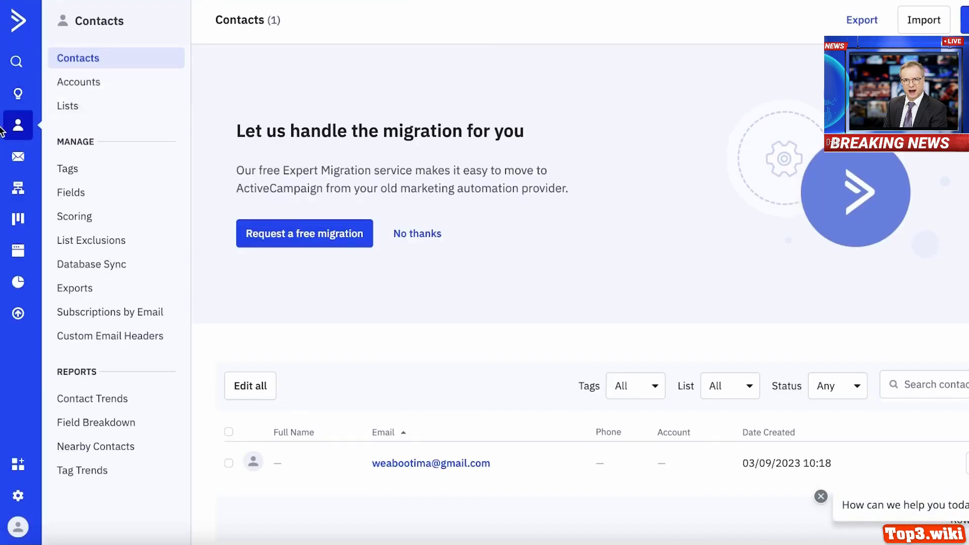
- Decline the free migration offer and open the empty Accounts list
{"action": "left_click", "coordinate": [425, 226]}
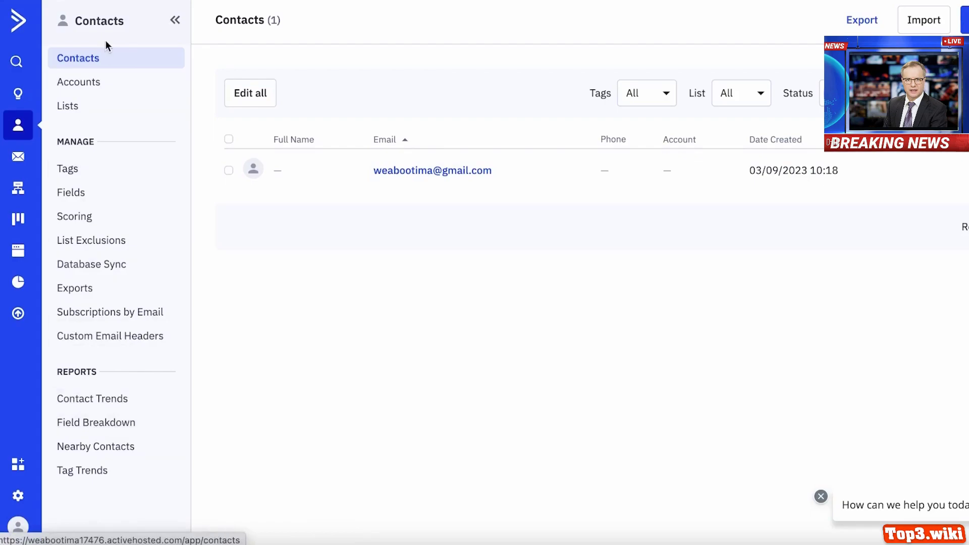
{"action": "left_click", "coordinate": [82, 86]}
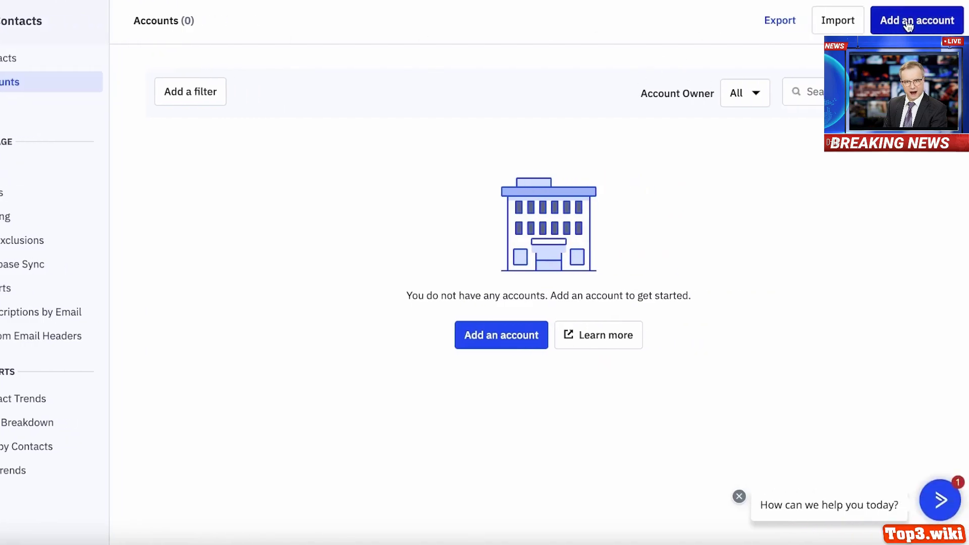
- Open the Add an account form, show all fields, then close it unsaved
{"action": "left_click", "coordinate": [908, 26]}
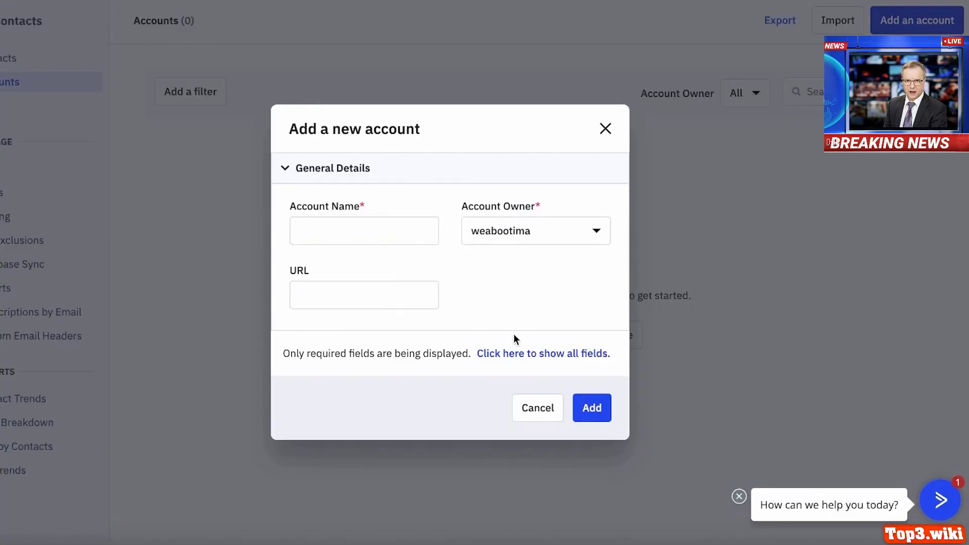
{"action": "left_click", "coordinate": [512, 352]}
{"action": "scroll", "coordinate": [459, 164], "scroll_direction": "down", "scroll_amount": 3}
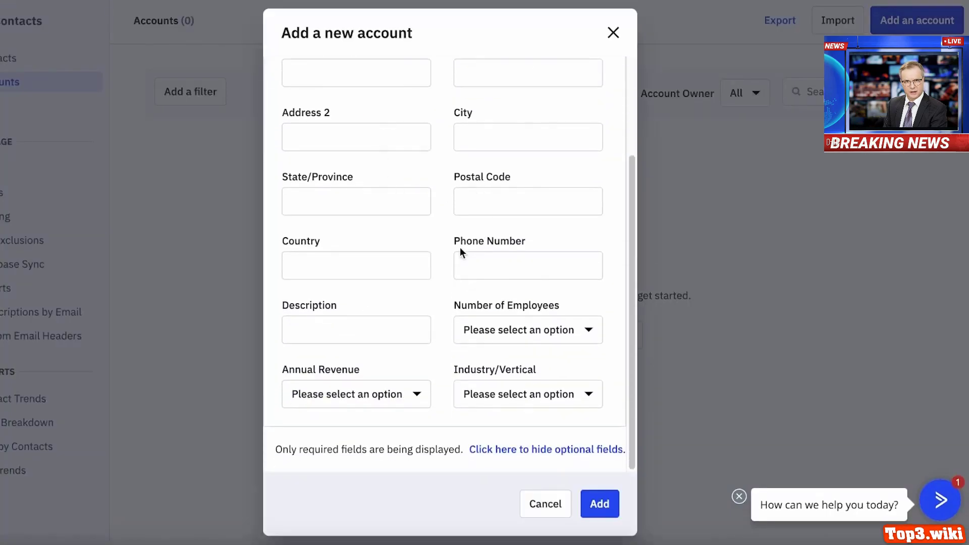
{"action": "left_click", "coordinate": [613, 31]}
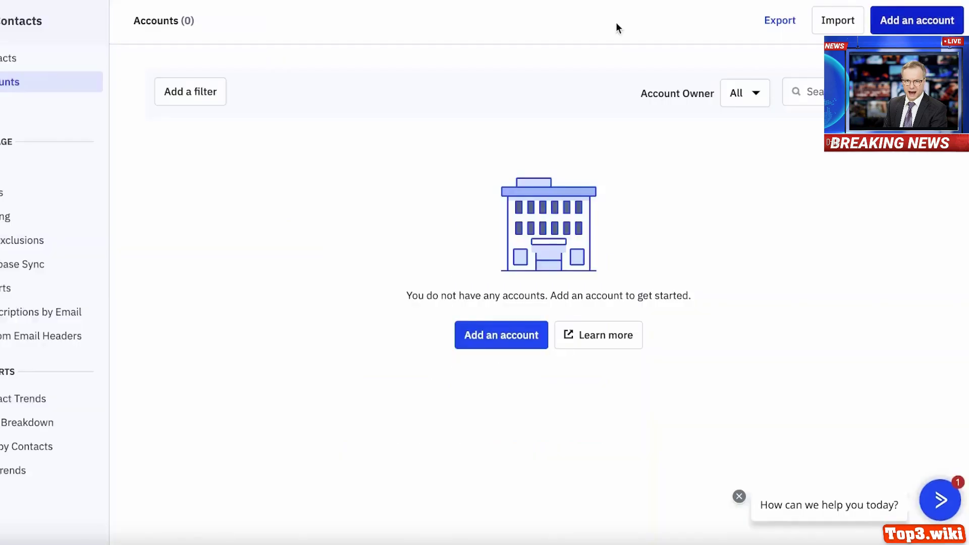
- Check the CSV account import without choosing a file, then reopen the Add an account form
{"action": "left_click", "coordinate": [824, 26]}
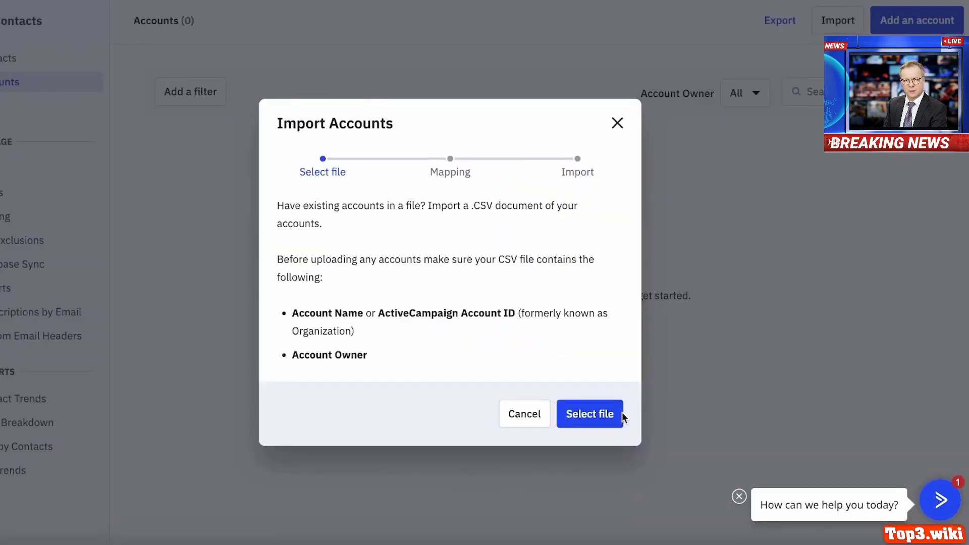
{"action": "left_click", "coordinate": [611, 418]}
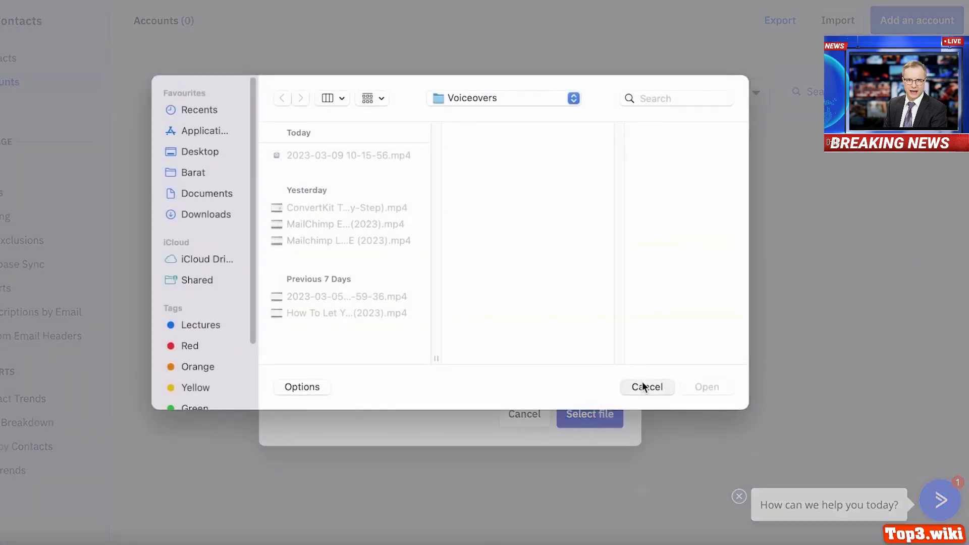
{"action": "left_click", "coordinate": [643, 386]}
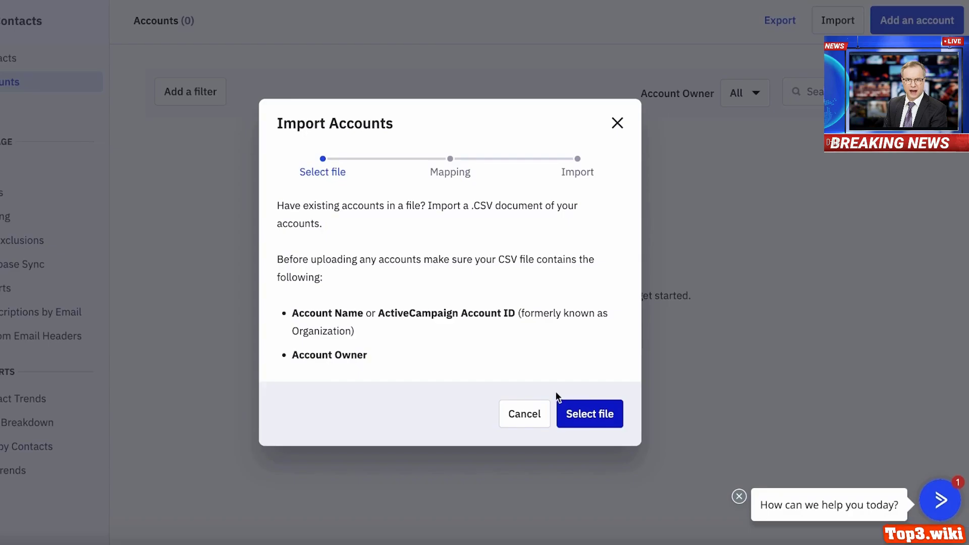
{"action": "left_click", "coordinate": [568, 411]}
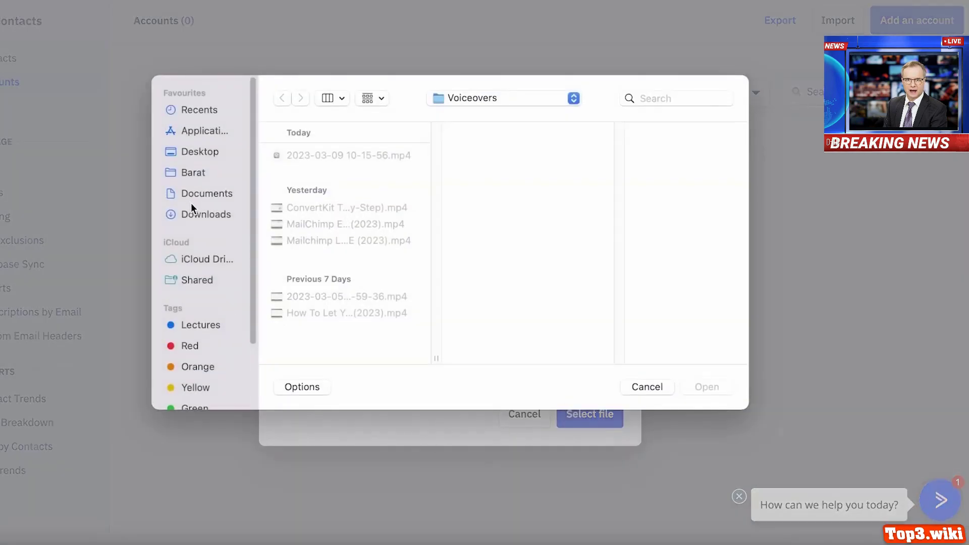
{"action": "left_click", "coordinate": [191, 216]}
{"action": "left_click", "coordinate": [361, 243]}
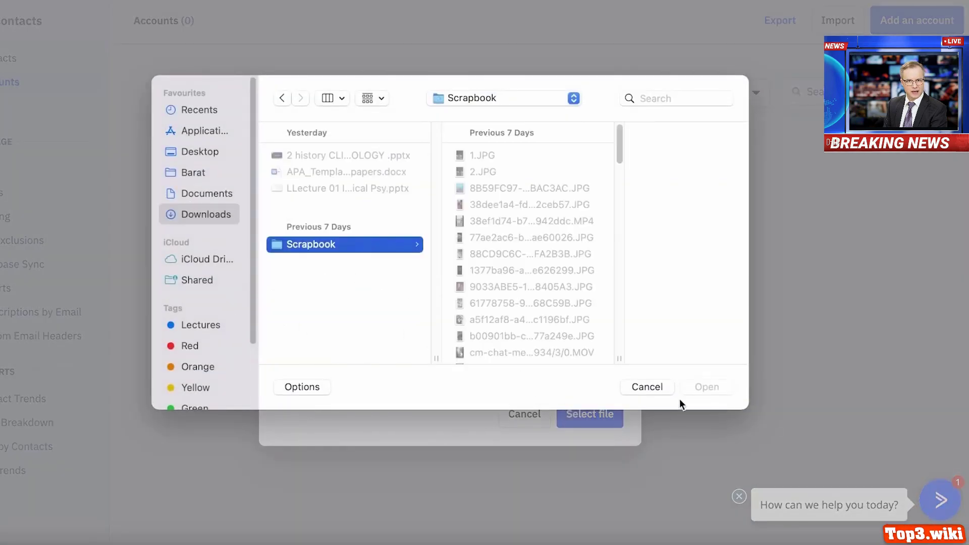
{"action": "left_click", "coordinate": [648, 387]}
{"action": "left_click", "coordinate": [513, 429]}
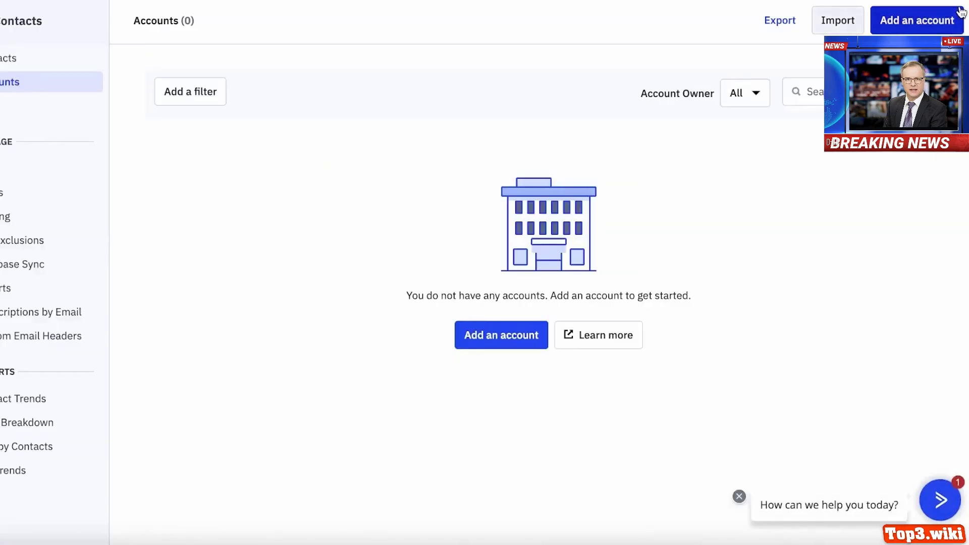
{"action": "left_click", "coordinate": [917, 20]}
{"action": "left_click", "coordinate": [417, 236]}
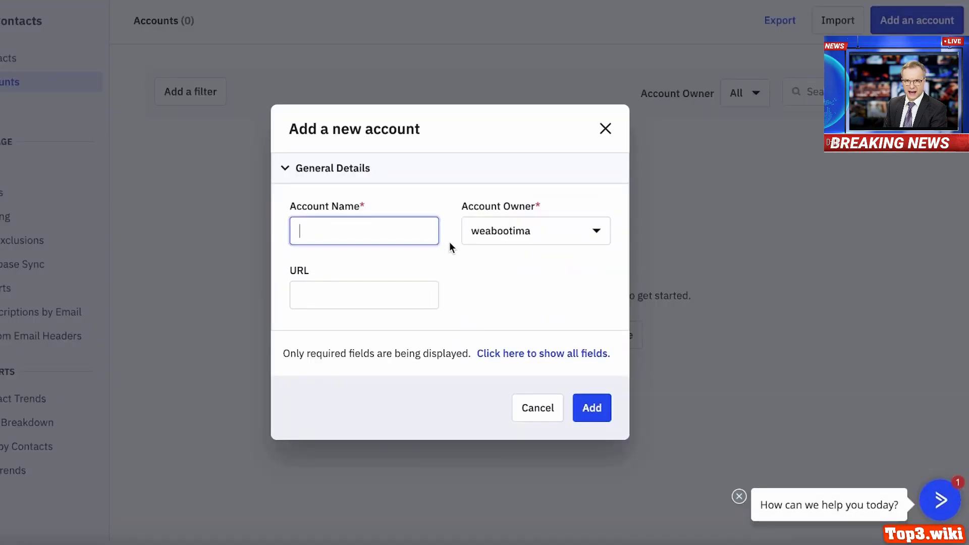
- Add an account named Jimmy, keeping the default owner, and save it
{"action": "type", "text": "Jimmy"}
{"action": "left_click", "coordinate": [504, 241]}
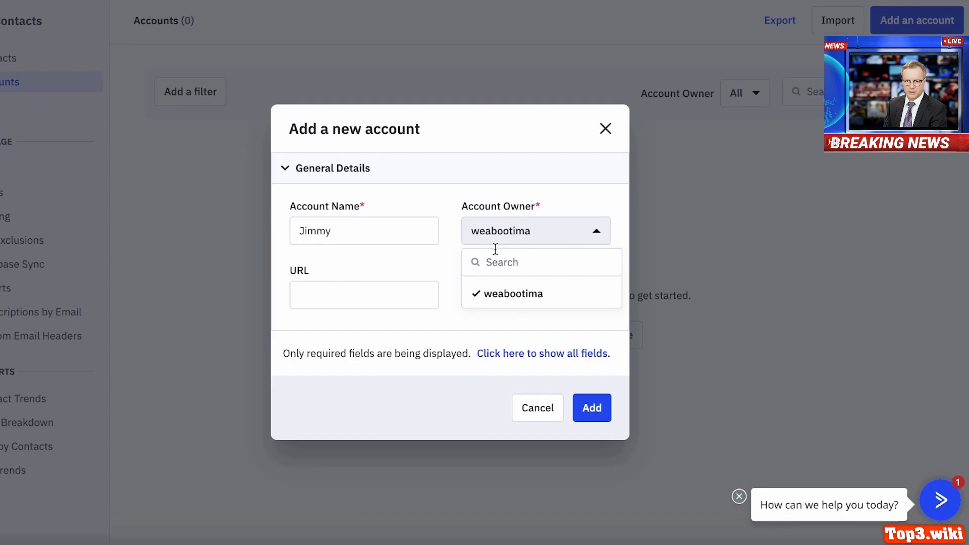
{"action": "left_click", "coordinate": [385, 293]}
{"action": "left_click", "coordinate": [561, 352]}
{"action": "left_click", "coordinate": [603, 501]}
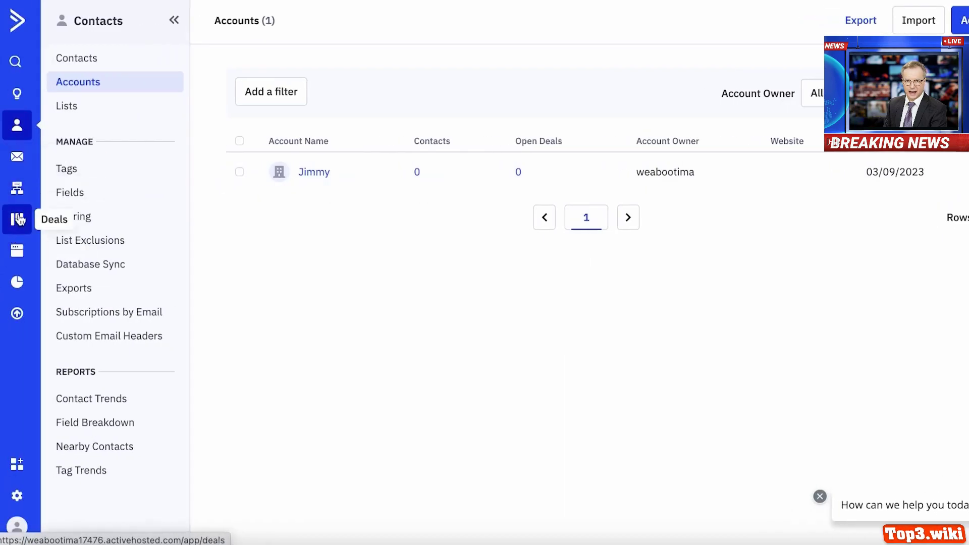
- Open Campaigns, view the empty All Campaigns report, then go to Content
{"action": "left_click", "coordinate": [26, 166]}
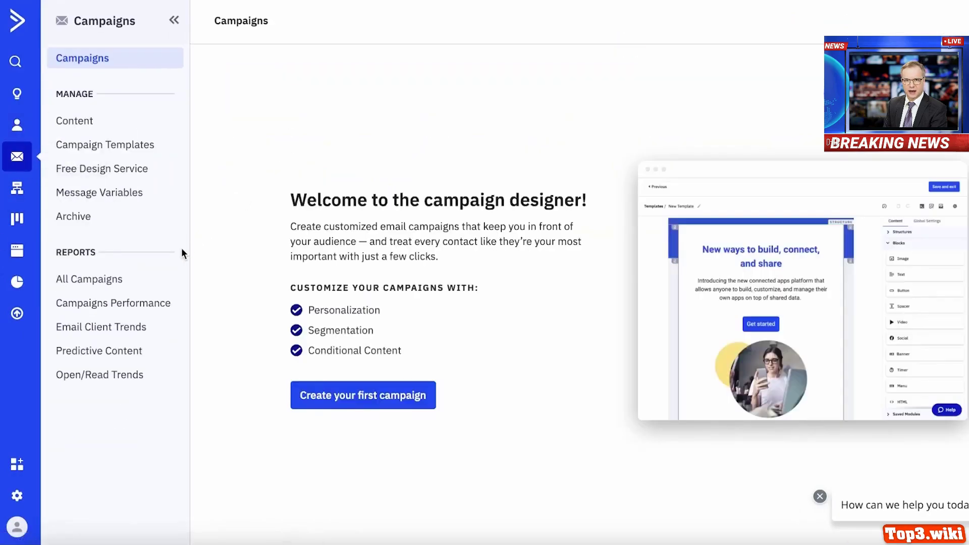
{"action": "left_click", "coordinate": [170, 277]}
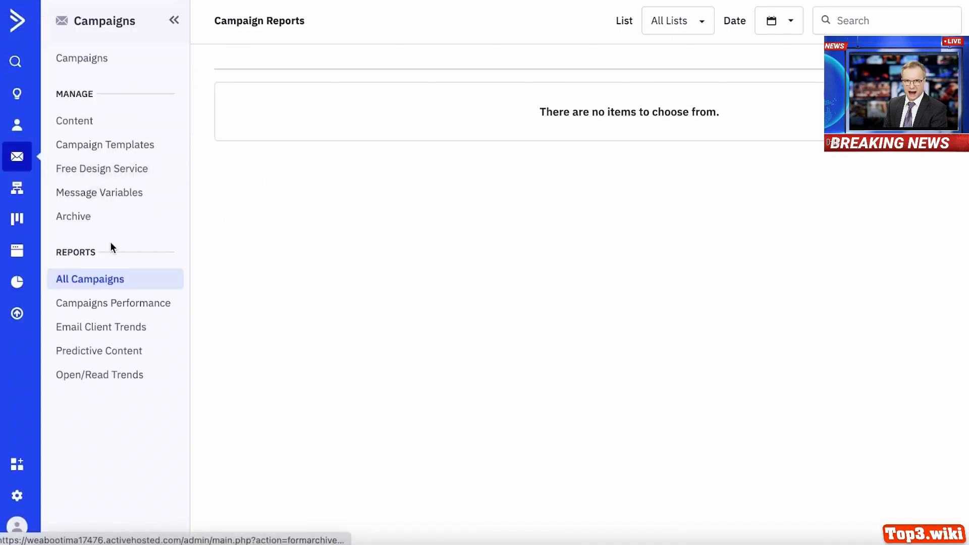
{"action": "left_click", "coordinate": [97, 126]}
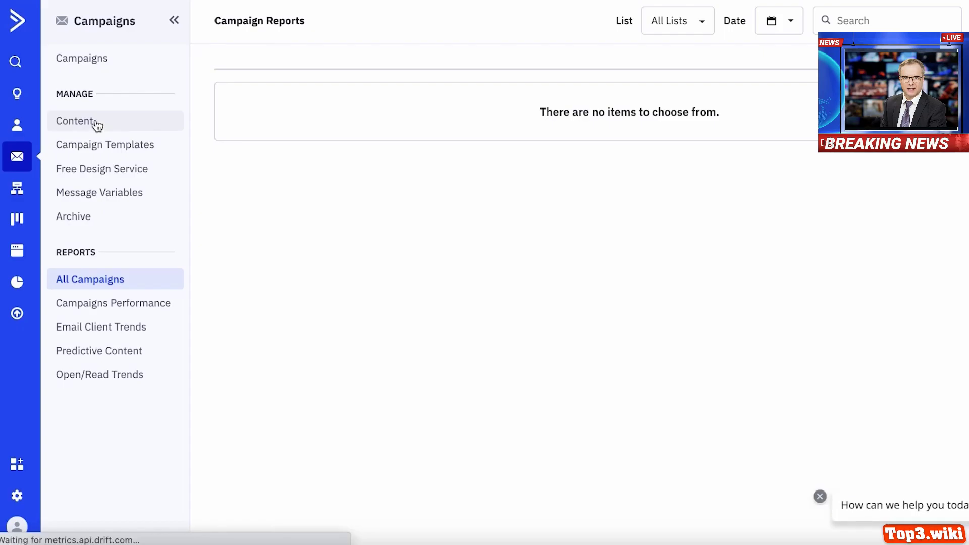
- Start the first campaign template using the Email Designer type
{"action": "left_click", "coordinate": [101, 150]}
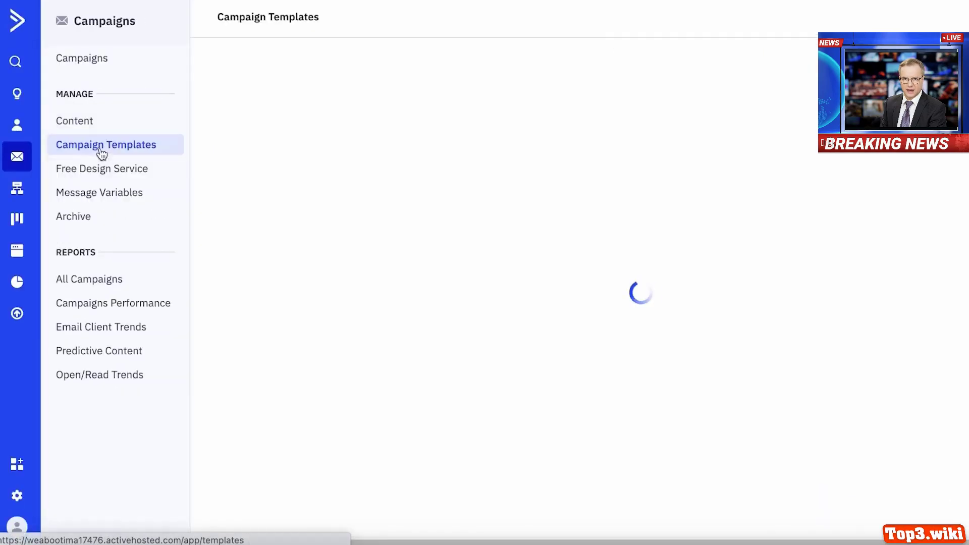
{"action": "left_click", "coordinate": [370, 411]}
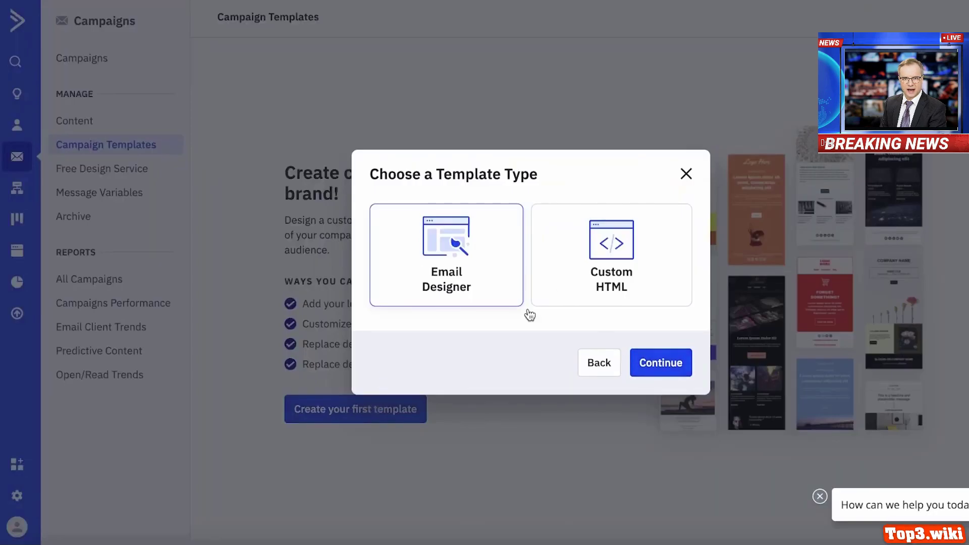
{"action": "left_click", "coordinate": [657, 362]}
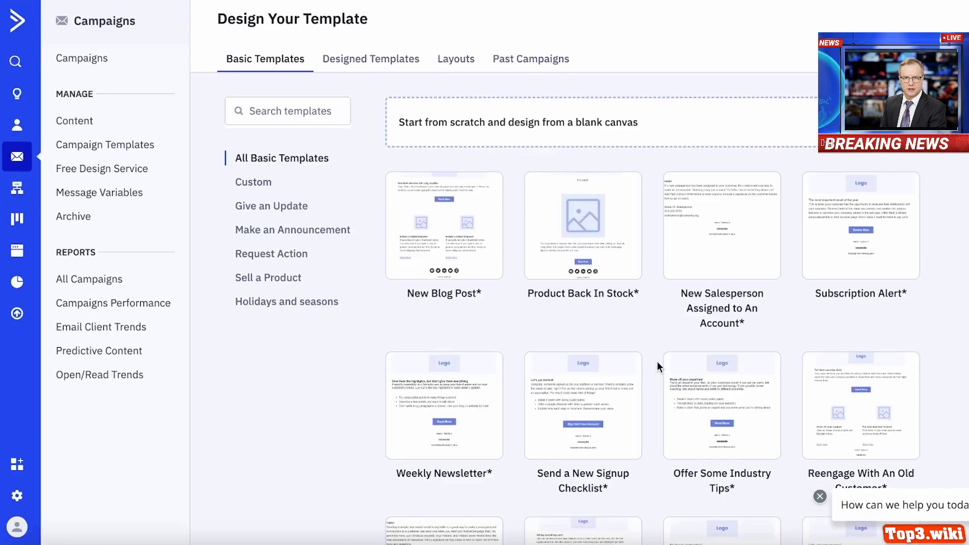
- Scroll through Basic Templates, including New Blog Post, Subscription Alert and Weekly Newsletter
{"action": "scroll", "coordinate": [856, 222], "scroll_direction": "down", "scroll_amount": 5}
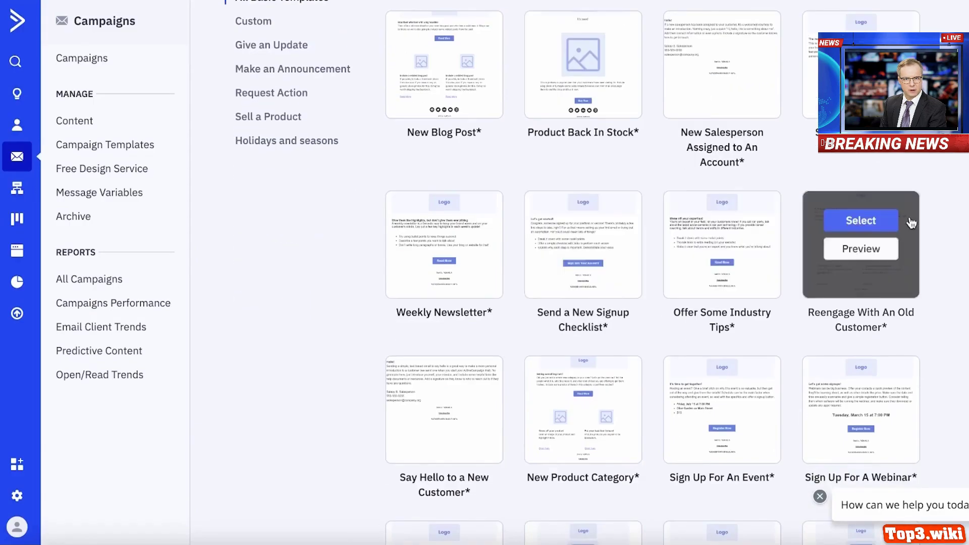
{"action": "scroll", "coordinate": [577, 272], "scroll_direction": "down", "scroll_amount": 1}
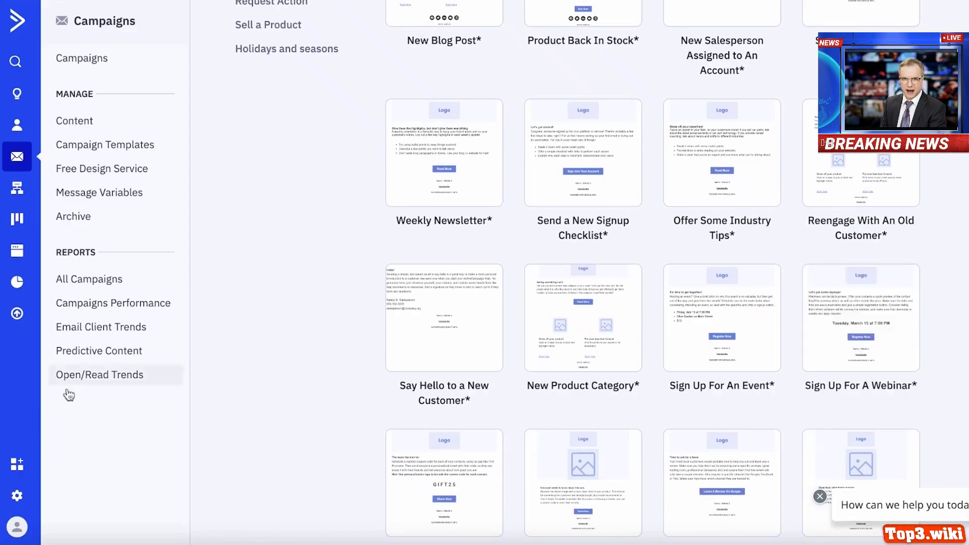
{"action": "scroll", "coordinate": [676, 234], "scroll_direction": "down", "scroll_amount": 10}
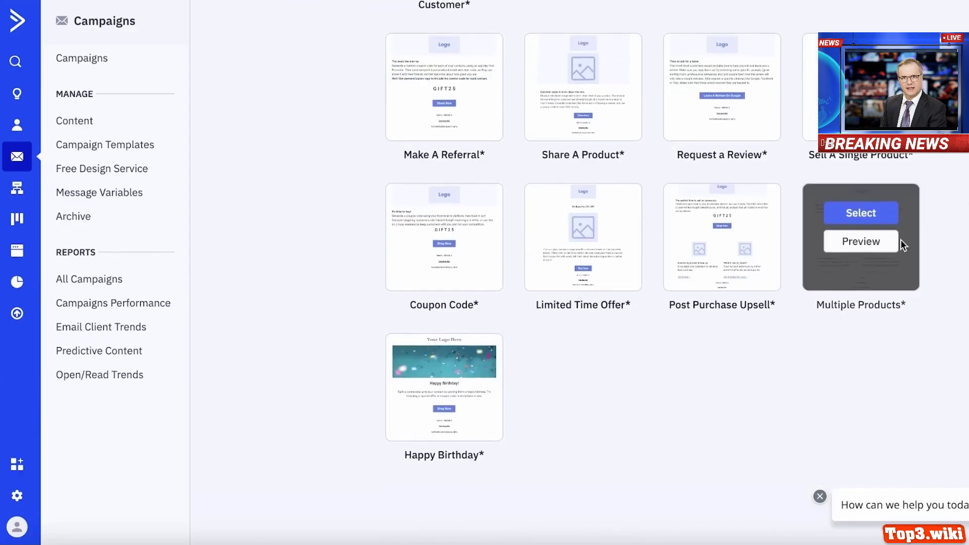
{"action": "scroll", "coordinate": [807, 222], "scroll_direction": "up", "scroll_amount": 1}
{"action": "scroll", "coordinate": [472, 270], "scroll_direction": "up", "scroll_amount": 4}
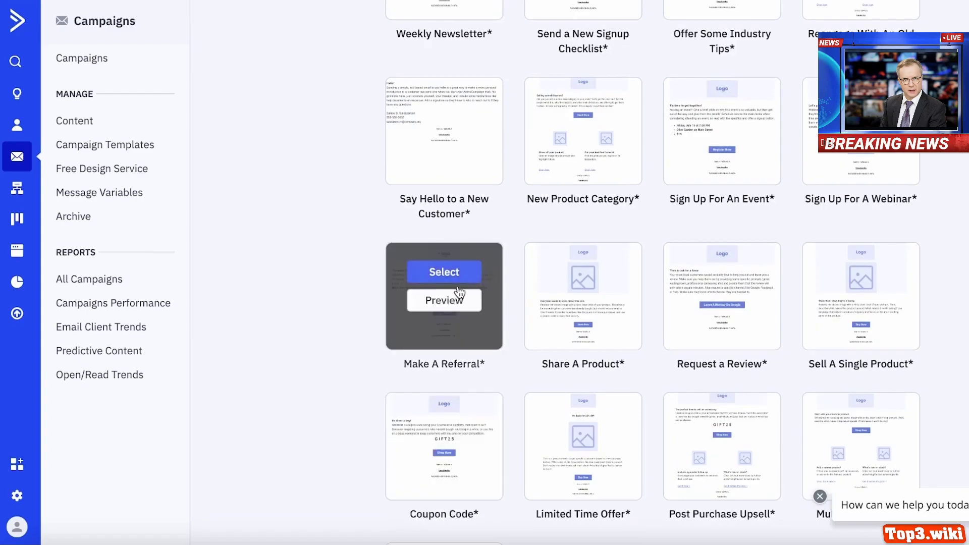
{"action": "scroll", "coordinate": [807, 176], "scroll_direction": "up", "scroll_amount": 10}
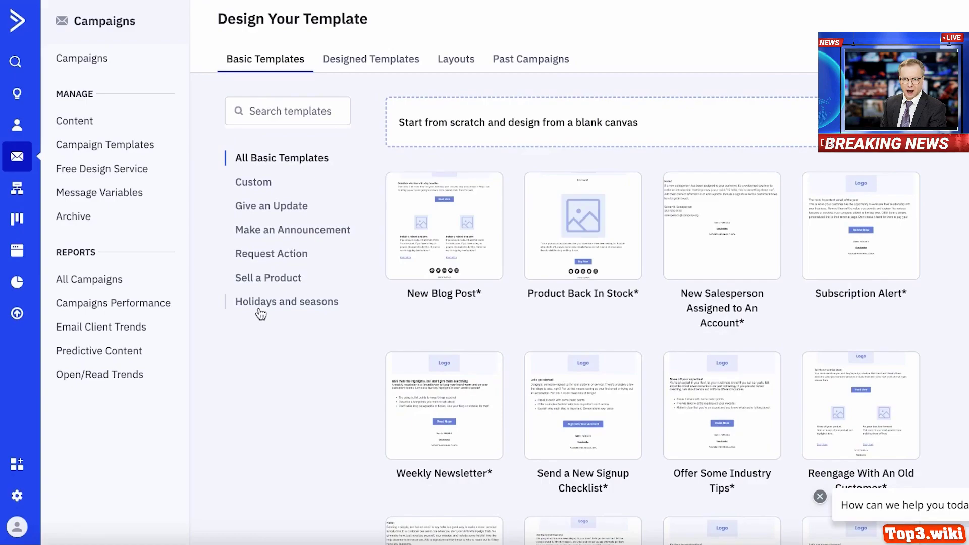
{"action": "scroll", "coordinate": [444, 262], "scroll_direction": "down", "scroll_amount": 4}
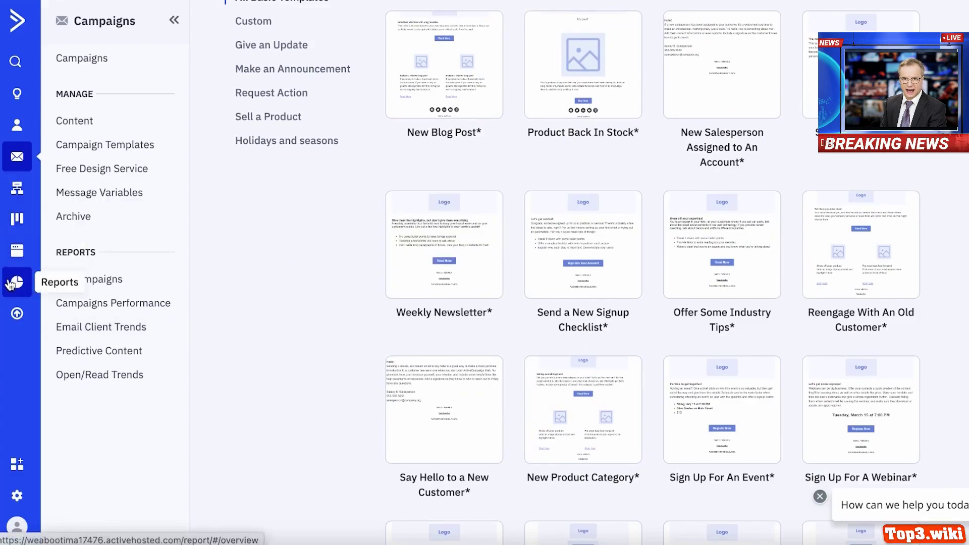
- Move through Automations, Deals (closing its welcome window), Website and Reports to the Forms area
{"action": "left_click", "coordinate": [11, 192]}
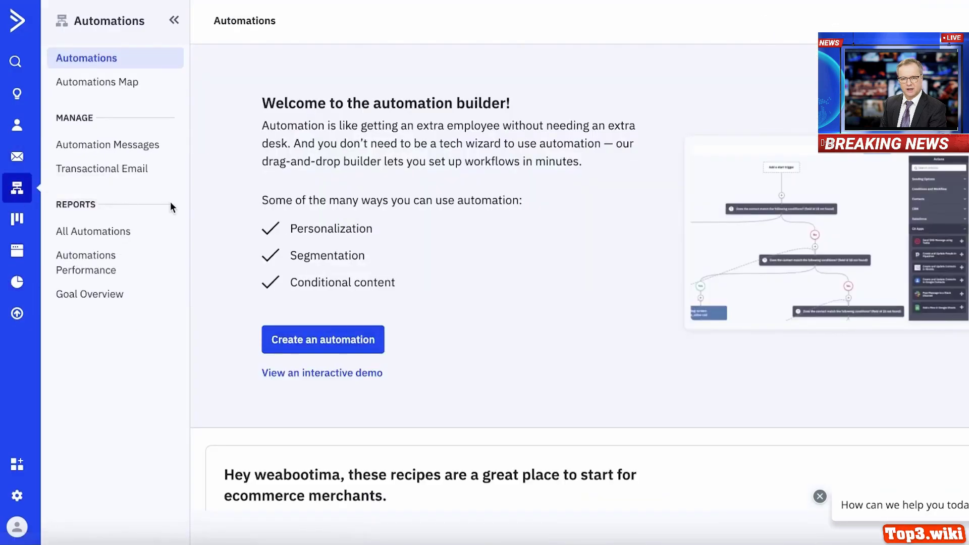
{"action": "left_click", "coordinate": [18, 221]}
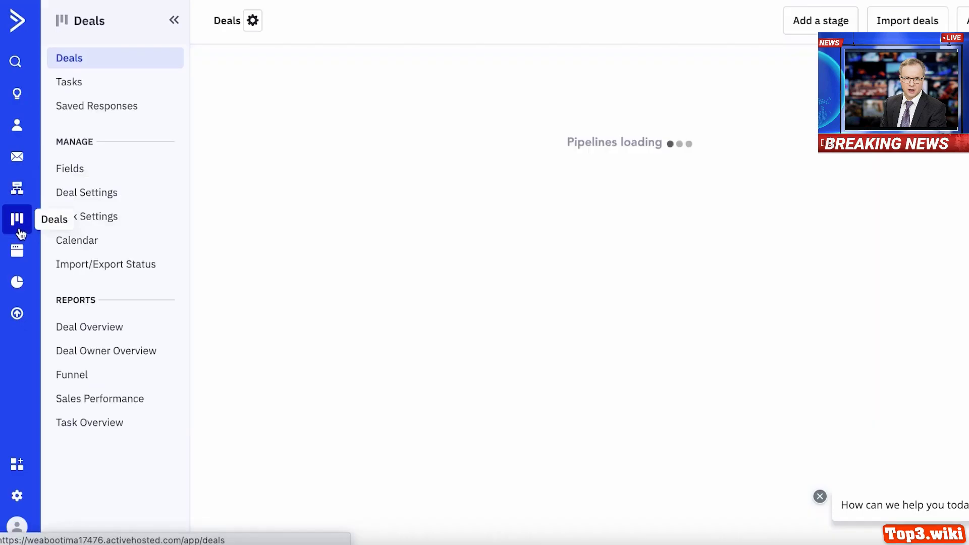
{"action": "left_click", "coordinate": [782, 360]}
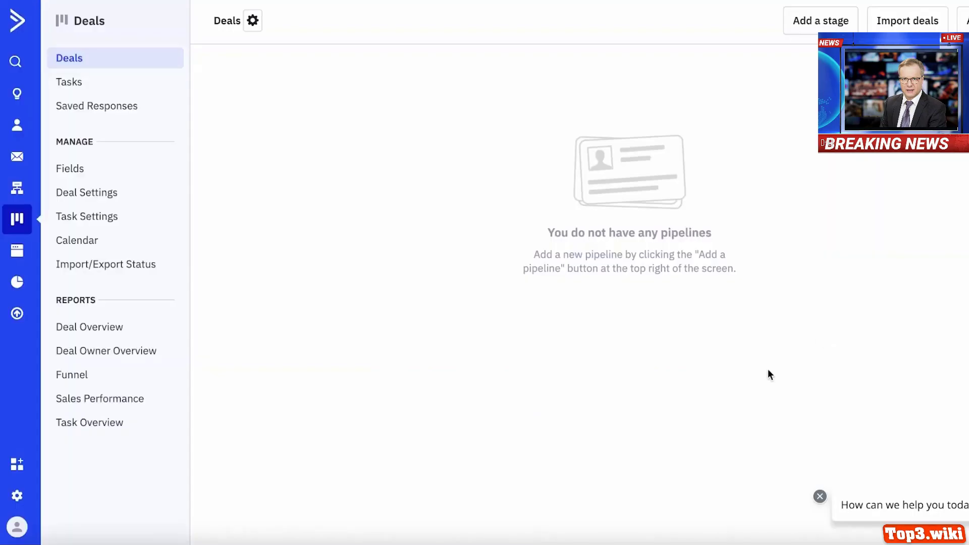
{"action": "left_click", "coordinate": [13, 258]}
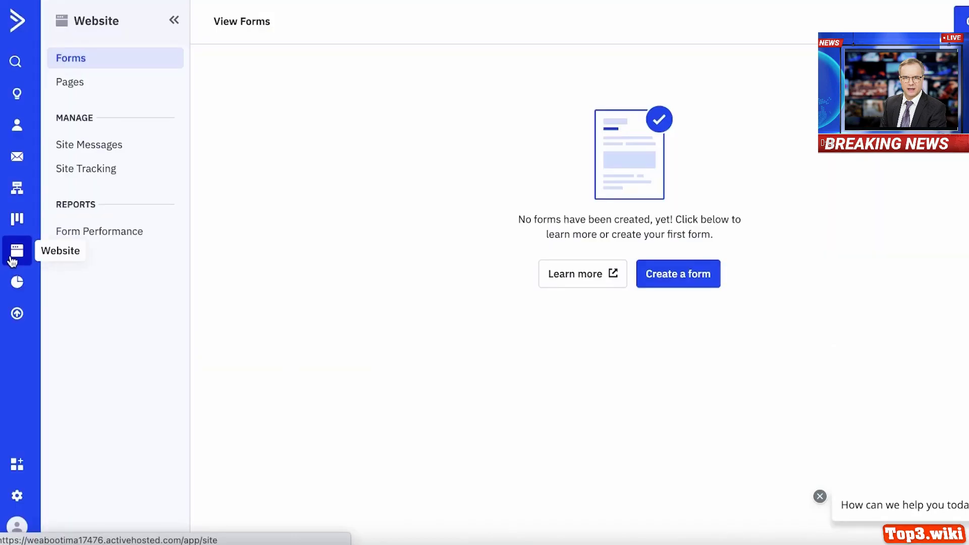
{"action": "left_click", "coordinate": [16, 284]}
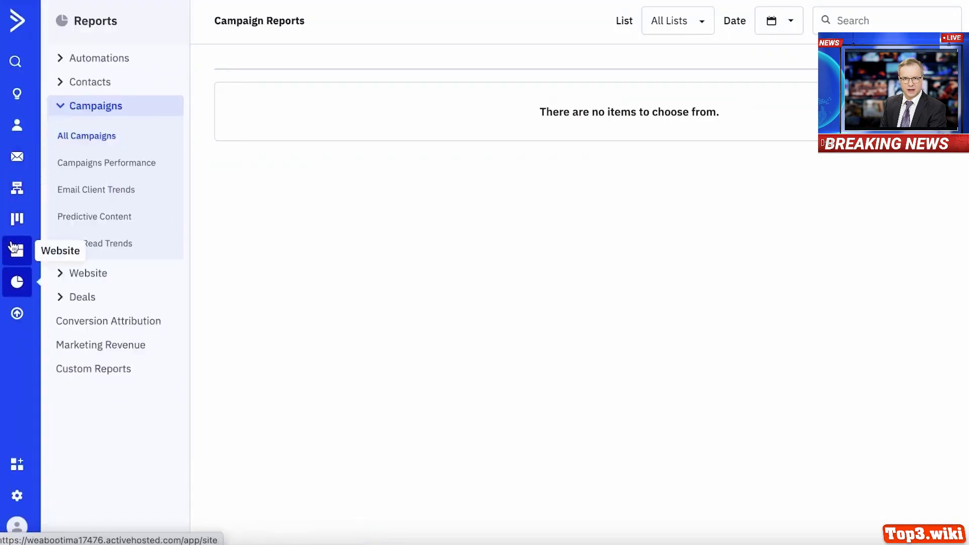
{"action": "left_click", "coordinate": [12, 247]}
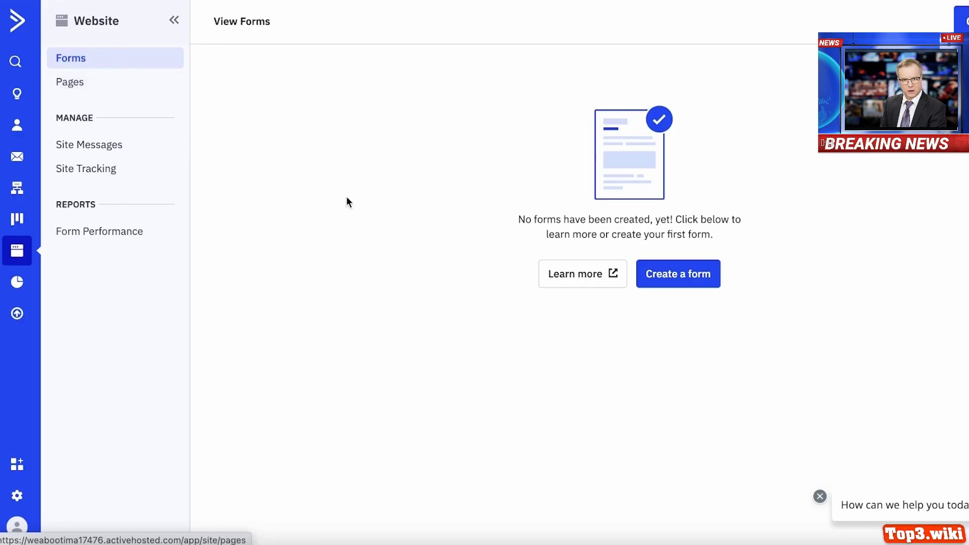
- Start a new form with the Modal pop-up style
{"action": "left_click", "coordinate": [664, 282]}
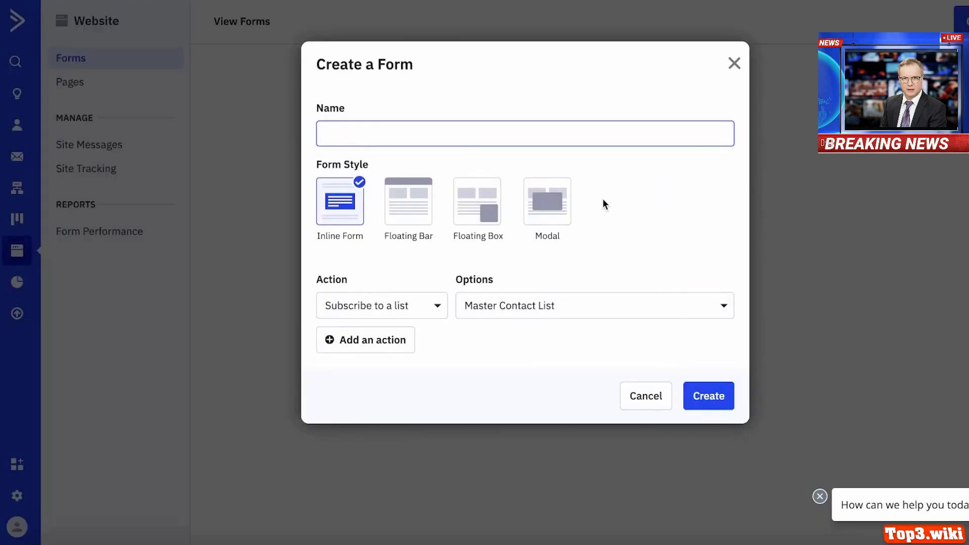
{"action": "left_click", "coordinate": [539, 213]}
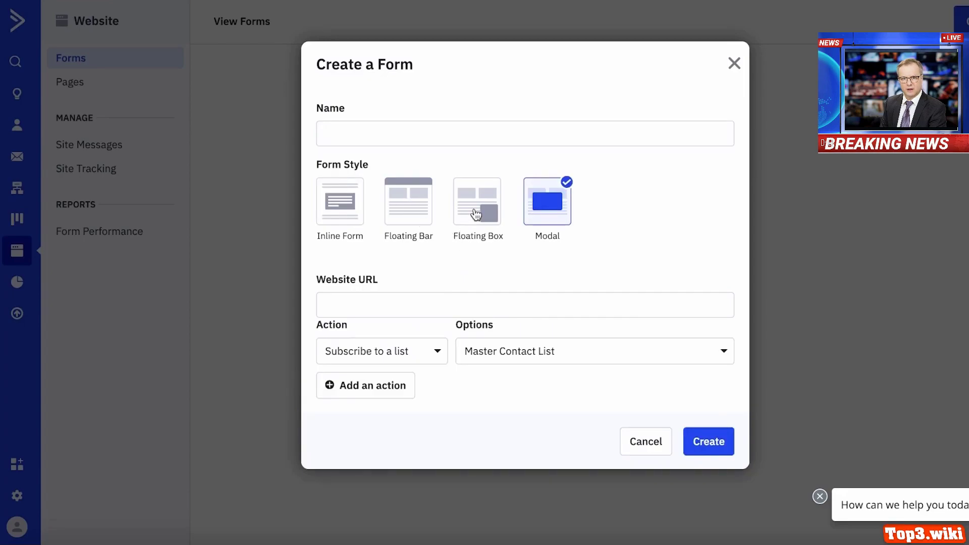
{"action": "left_click", "coordinate": [387, 306]}
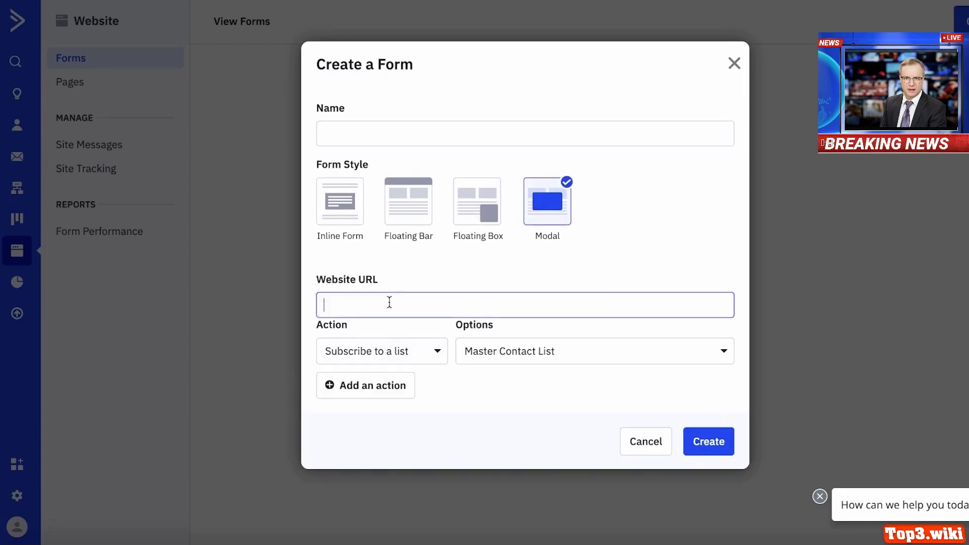
- Set the form action to Add a tag with beautycustomers and create the 10% Discount form
{"action": "left_click", "coordinate": [390, 353]}
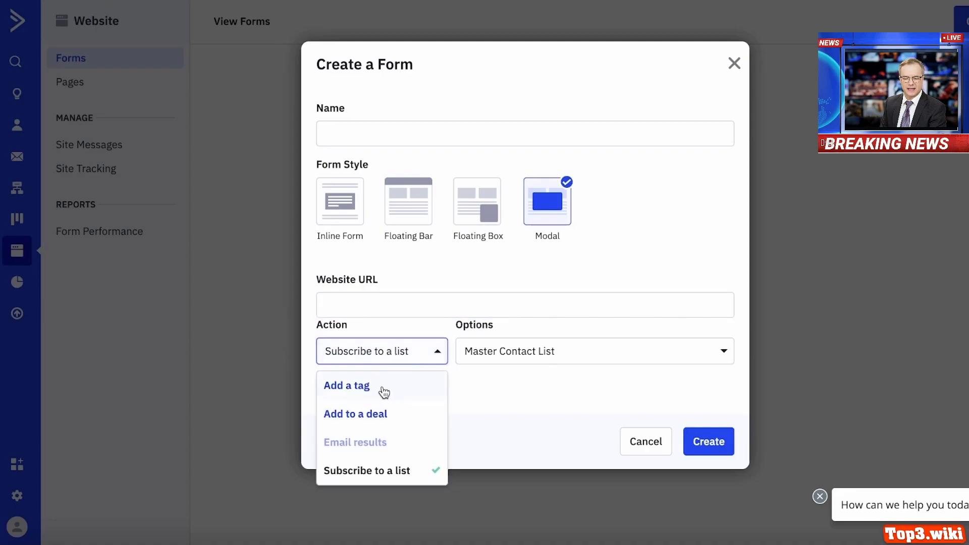
{"action": "left_click", "coordinate": [353, 470]}
{"action": "left_click", "coordinate": [417, 361]}
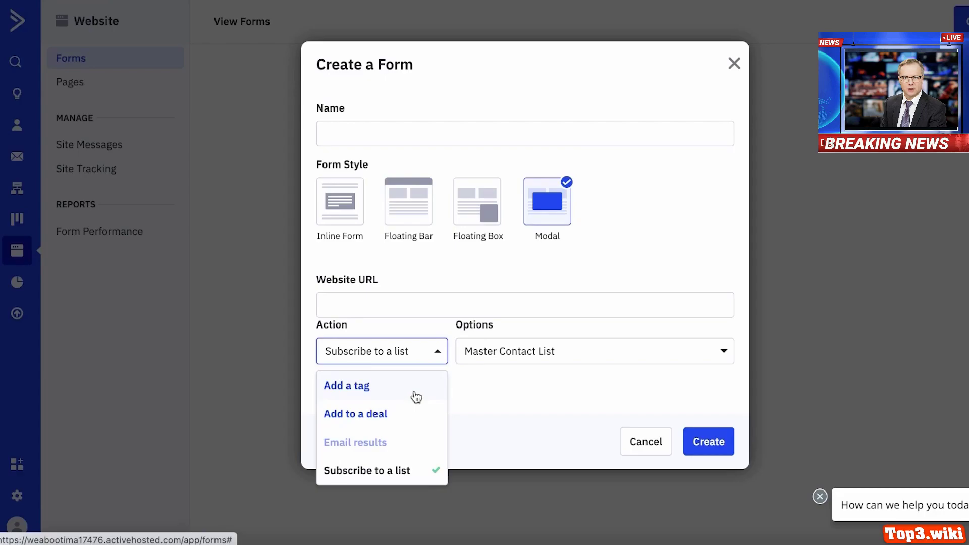
{"action": "left_click", "coordinate": [415, 396]}
{"action": "left_click", "coordinate": [467, 352]}
{"action": "left_click", "coordinate": [428, 361]}
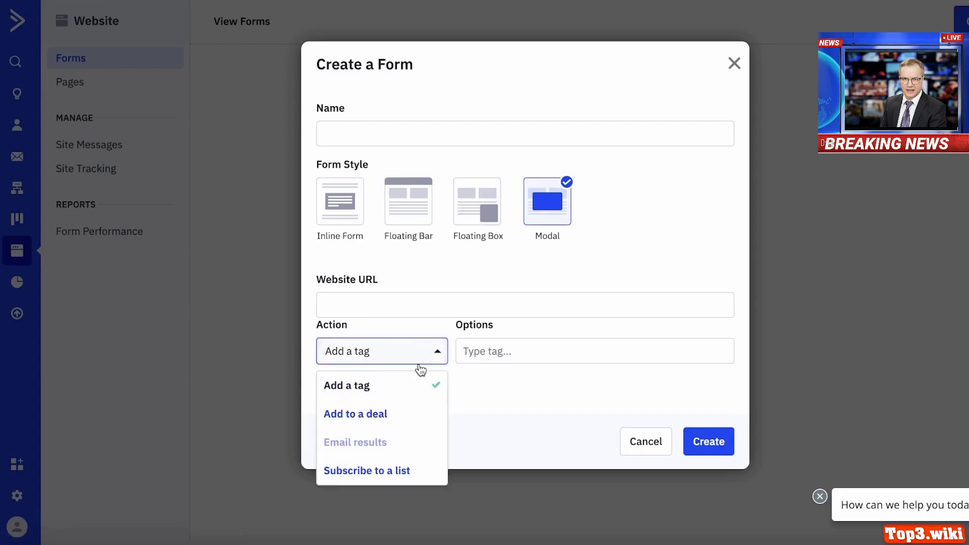
{"action": "left_click", "coordinate": [503, 349]}
{"action": "type", "text": "beautycustomers"}
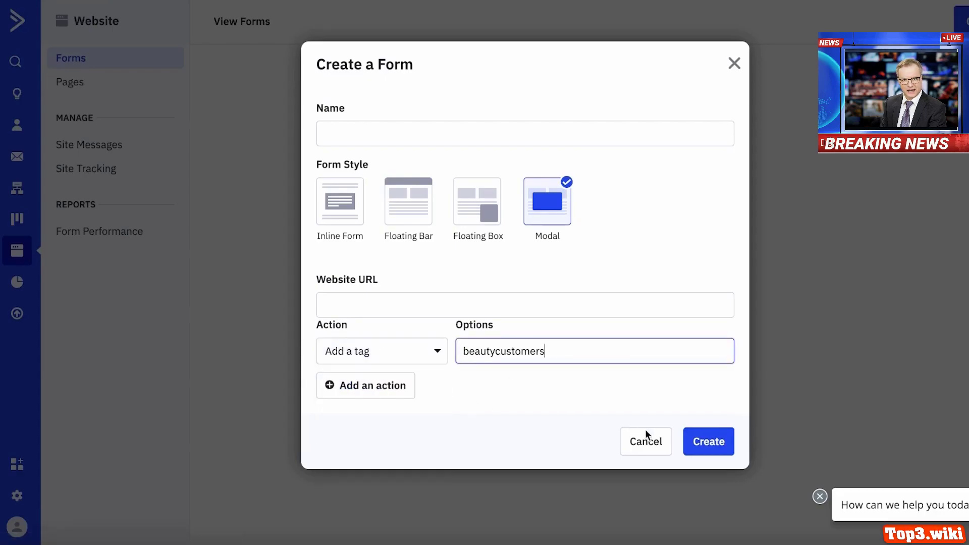
{"action": "left_click", "coordinate": [688, 442]}
{"action": "left_click", "coordinate": [724, 493]}
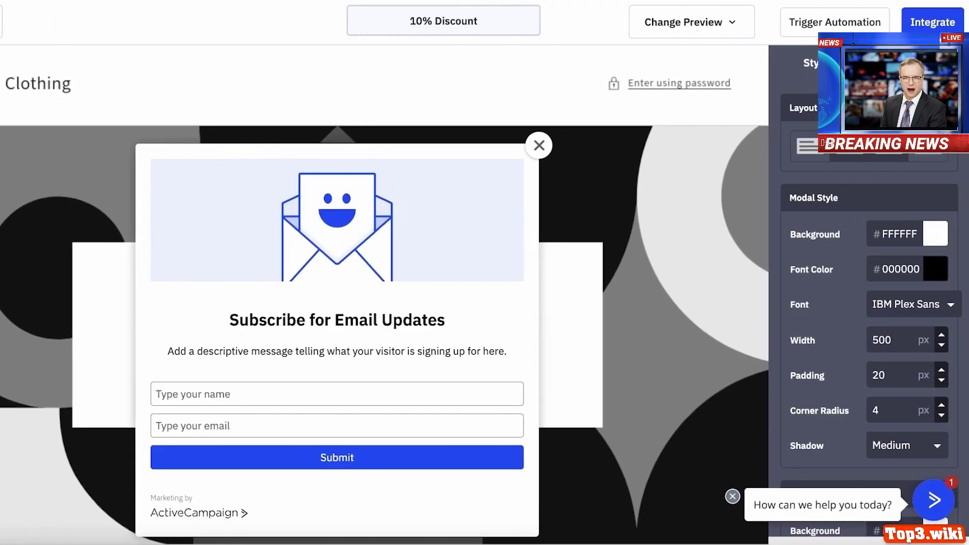
- Scroll through the 10% Discount form design and dismiss the chat bubble
{"action": "scroll", "coordinate": [871, 149], "scroll_direction": "down", "scroll_amount": 1}
{"action": "scroll", "coordinate": [857, 156], "scroll_direction": "down", "scroll_amount": 10}
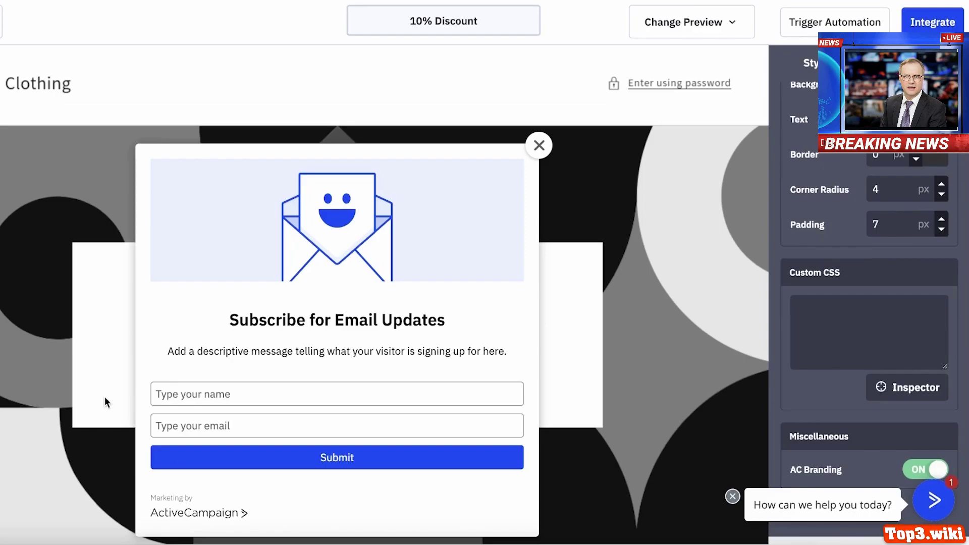
{"action": "scroll", "coordinate": [800, 368], "scroll_direction": "up", "scroll_amount": 8}
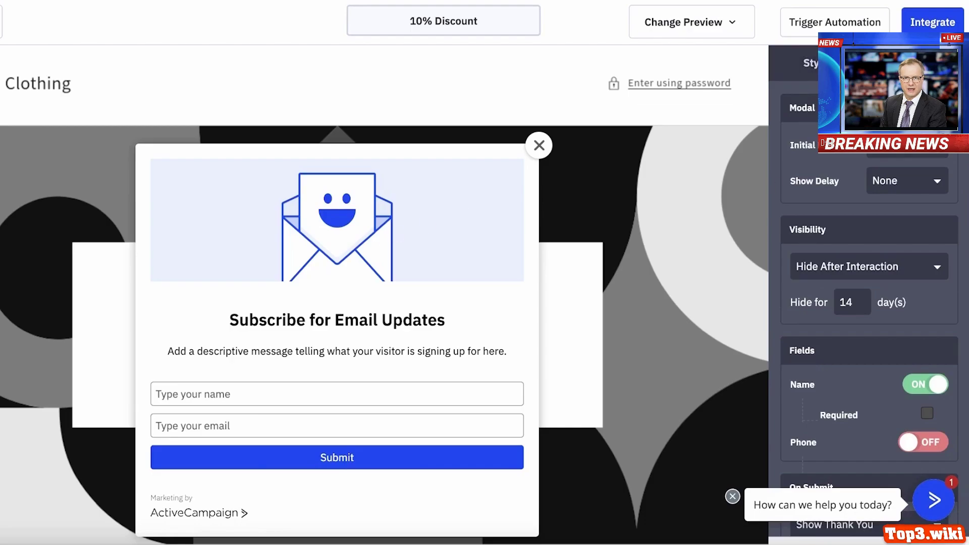
{"action": "scroll", "coordinate": [845, 240], "scroll_direction": "down", "scroll_amount": 5}
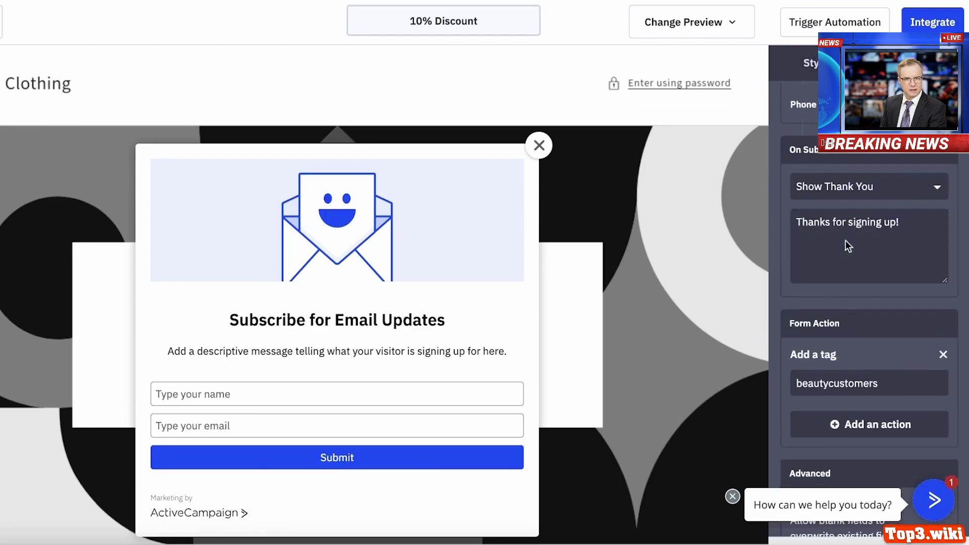
{"action": "left_click", "coordinate": [732, 496]}
- Browse the image library for a header image, then close it without uploading or adding folders
{"action": "left_click", "coordinate": [467, 269]}
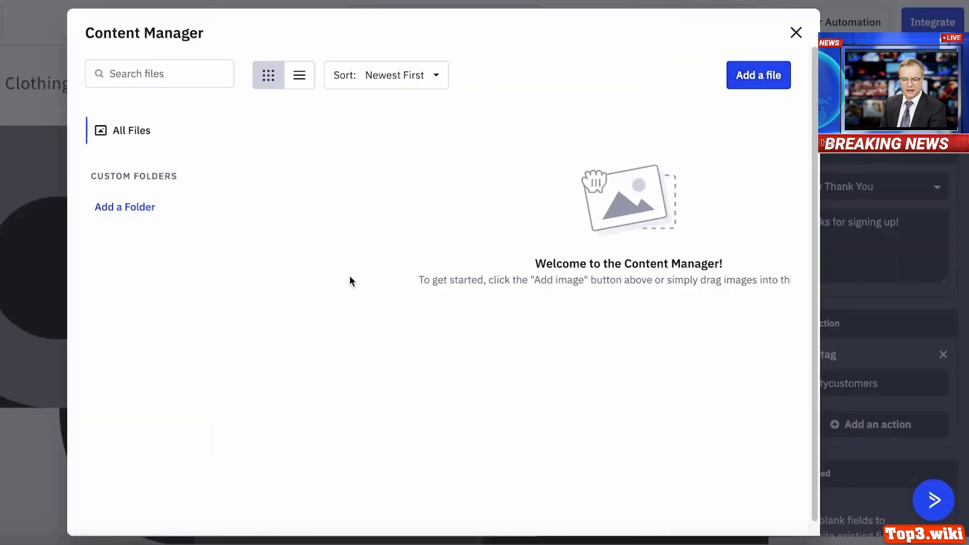
{"action": "left_click", "coordinate": [733, 77]}
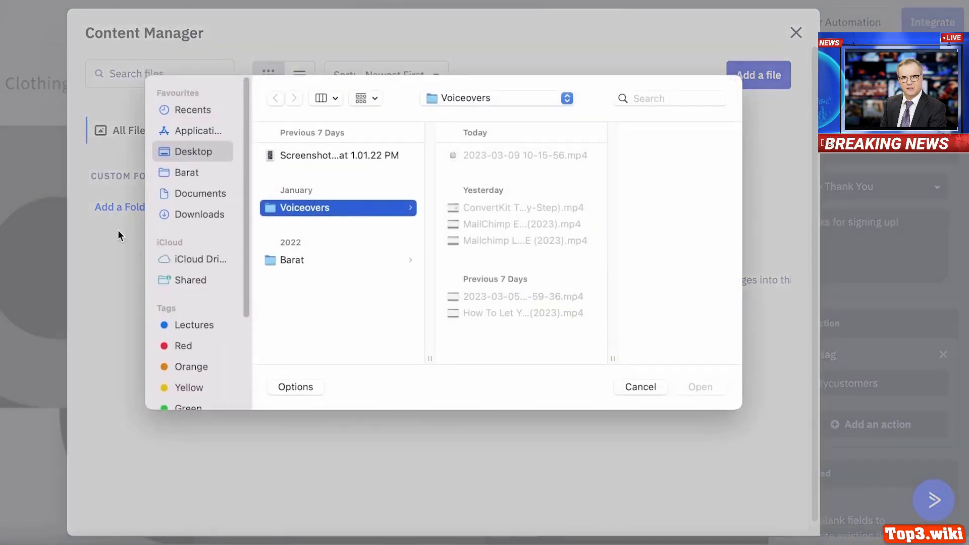
{"action": "left_click", "coordinate": [158, 178]}
{"action": "left_click", "coordinate": [179, 195]}
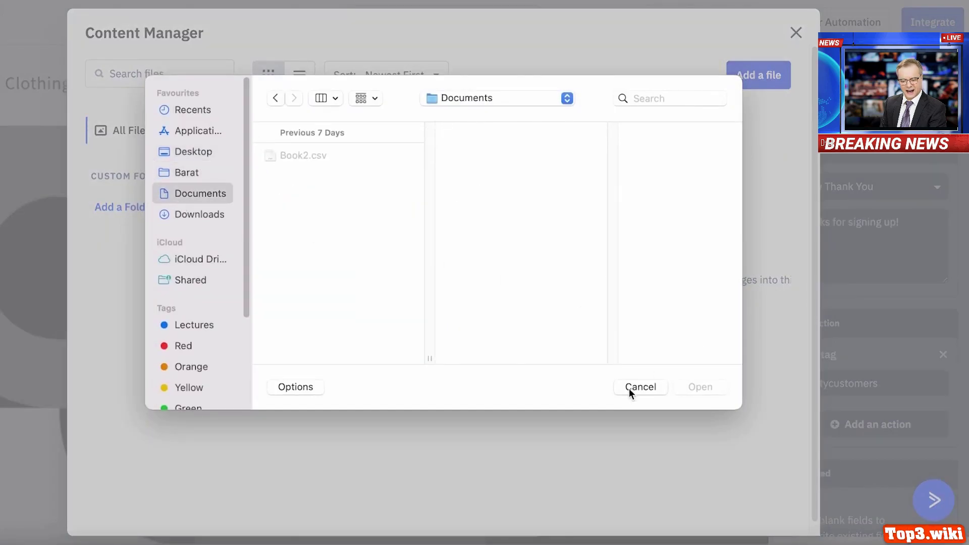
{"action": "left_click", "coordinate": [629, 389]}
{"action": "left_click", "coordinate": [95, 208]}
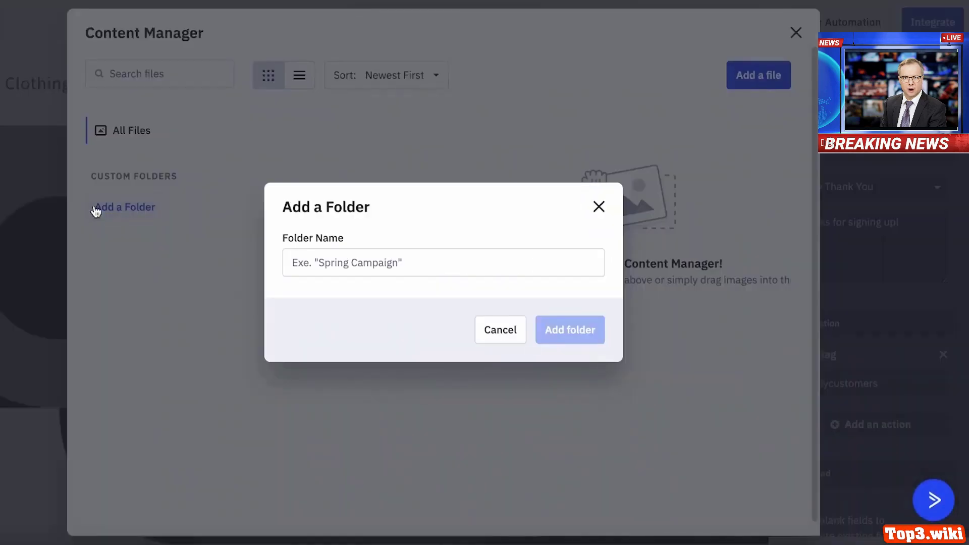
{"action": "left_click", "coordinate": [514, 330]}
{"action": "left_click", "coordinate": [796, 33]}
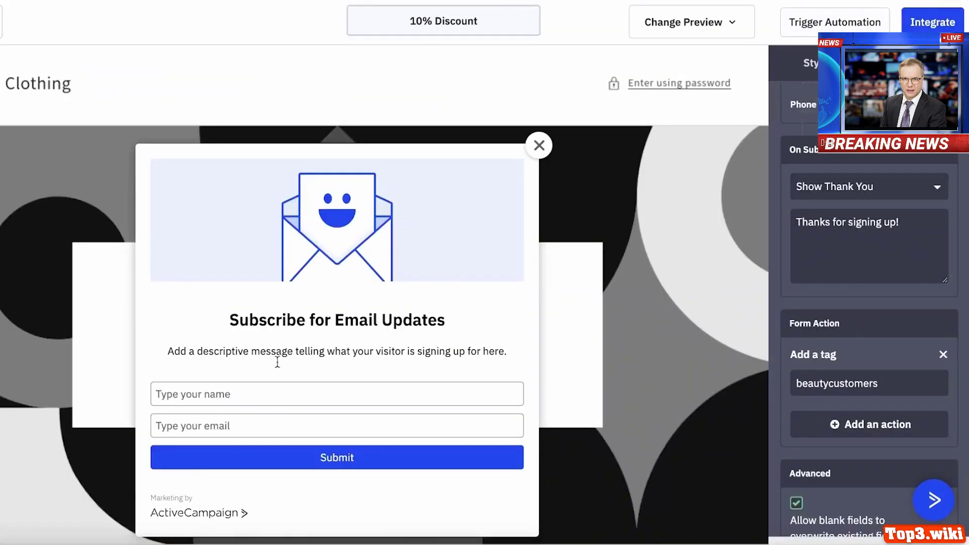
- Check the name field, heading and general form settings, then move on to Integrate
{"action": "left_click", "coordinate": [249, 392]}
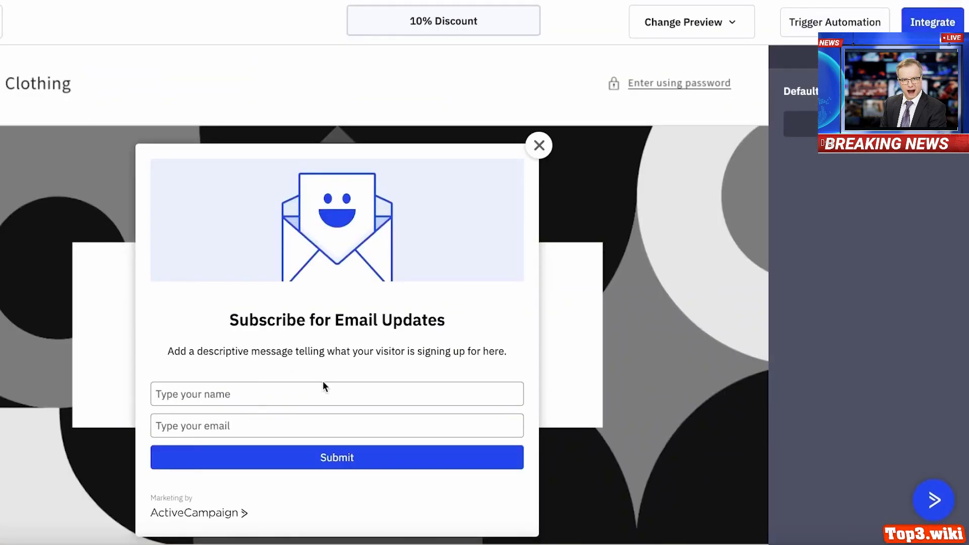
{"action": "left_click", "coordinate": [338, 323]}
{"action": "left_click", "coordinate": [596, 431]}
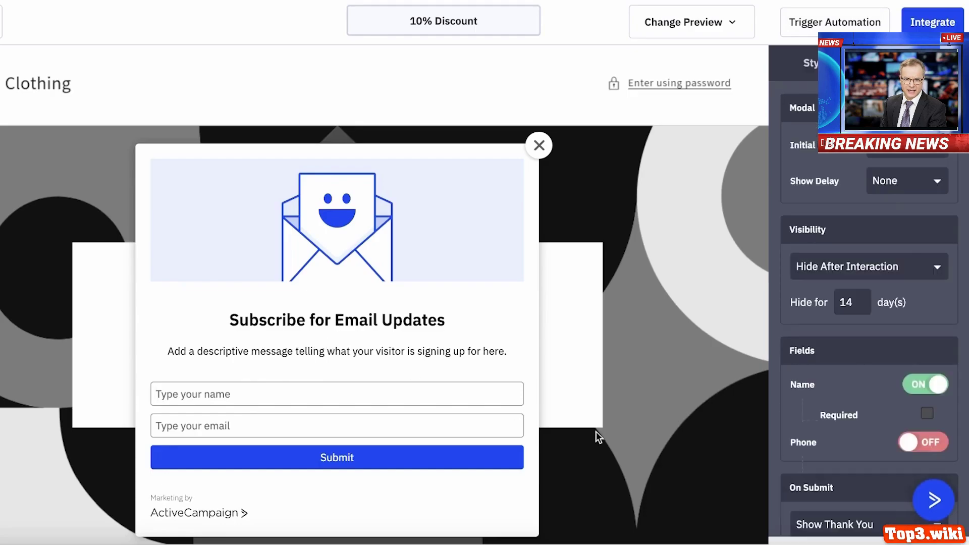
{"action": "left_click", "coordinate": [927, 502]}
{"action": "left_click", "coordinate": [928, 502]}
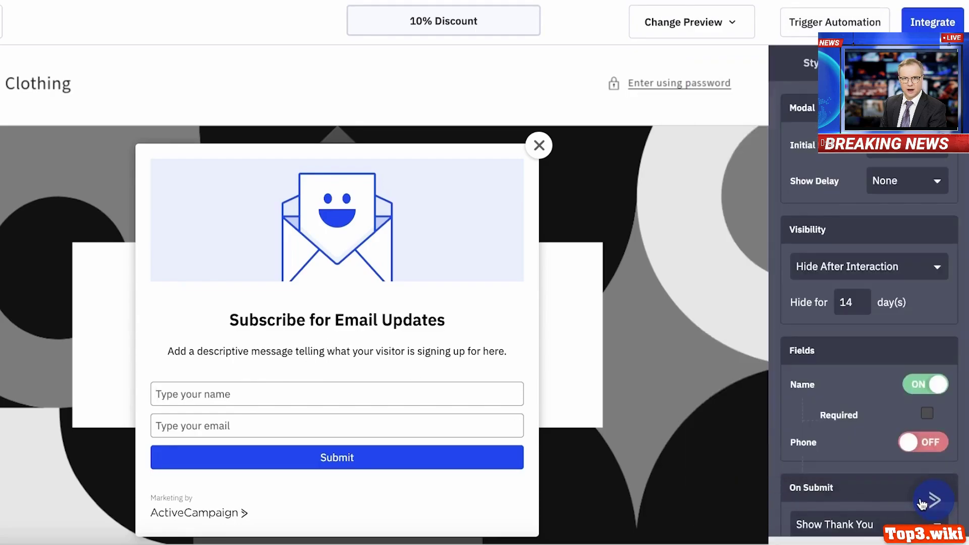
{"action": "scroll", "coordinate": [852, 261], "scroll_direction": "down", "scroll_amount": 8}
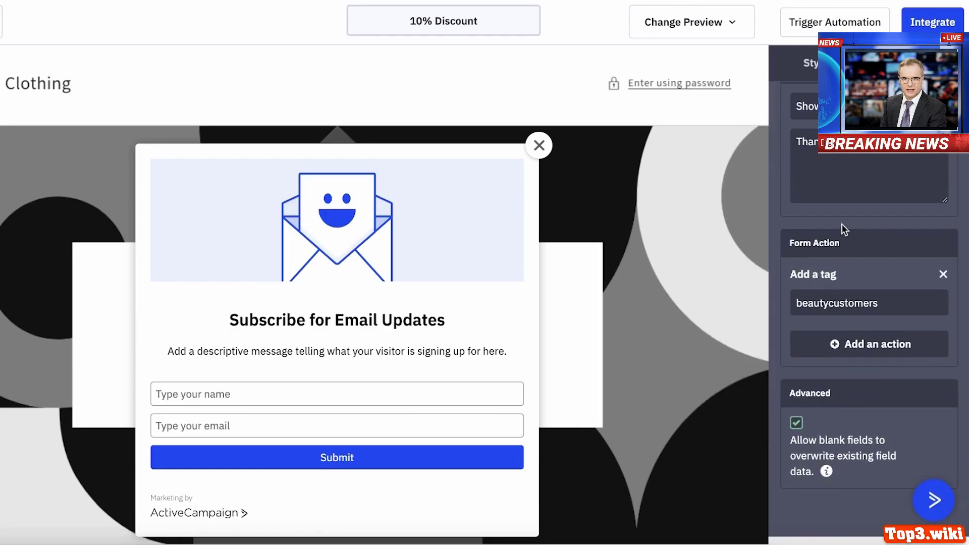
{"action": "scroll", "coordinate": [839, 202], "scroll_direction": "up", "scroll_amount": 6}
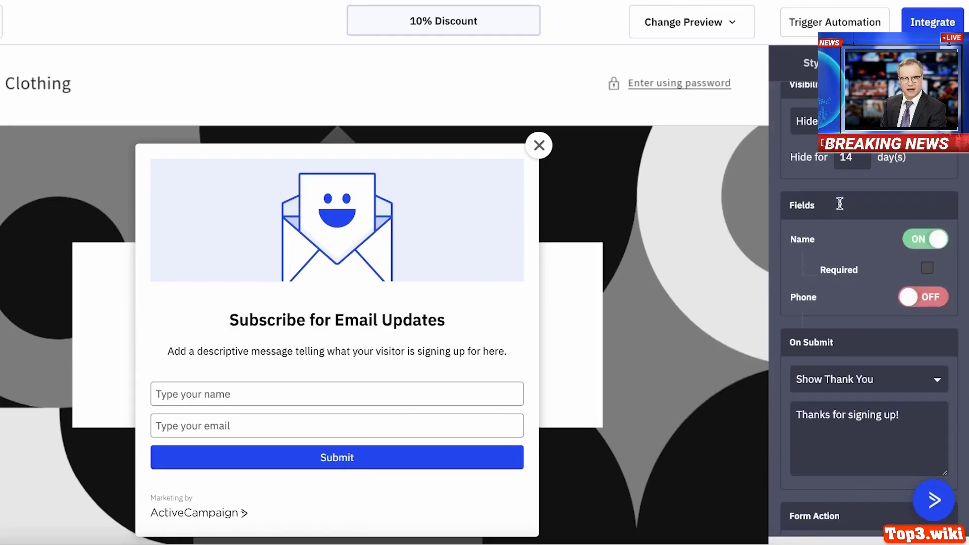
{"action": "scroll", "coordinate": [839, 203], "scroll_direction": "up", "scroll_amount": 3}
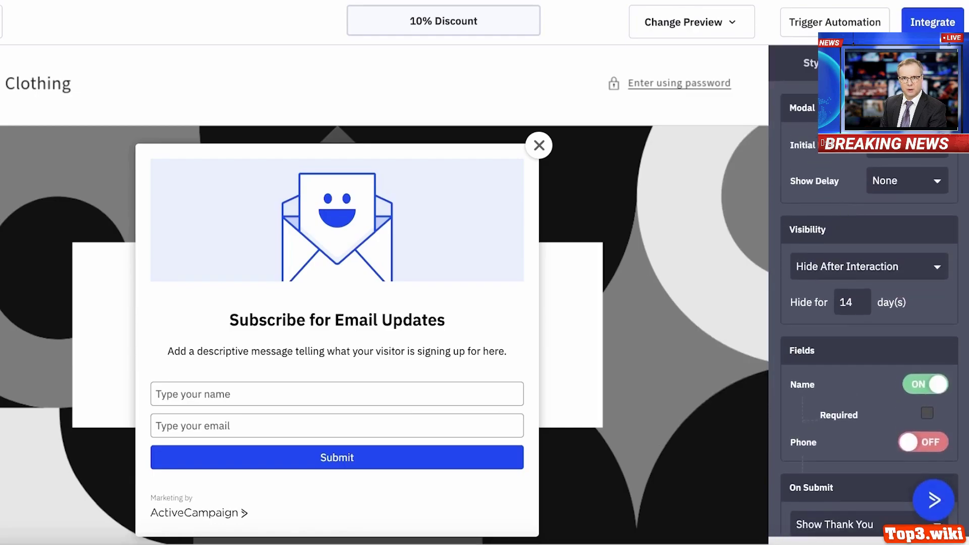
{"action": "left_click", "coordinate": [916, 23]}
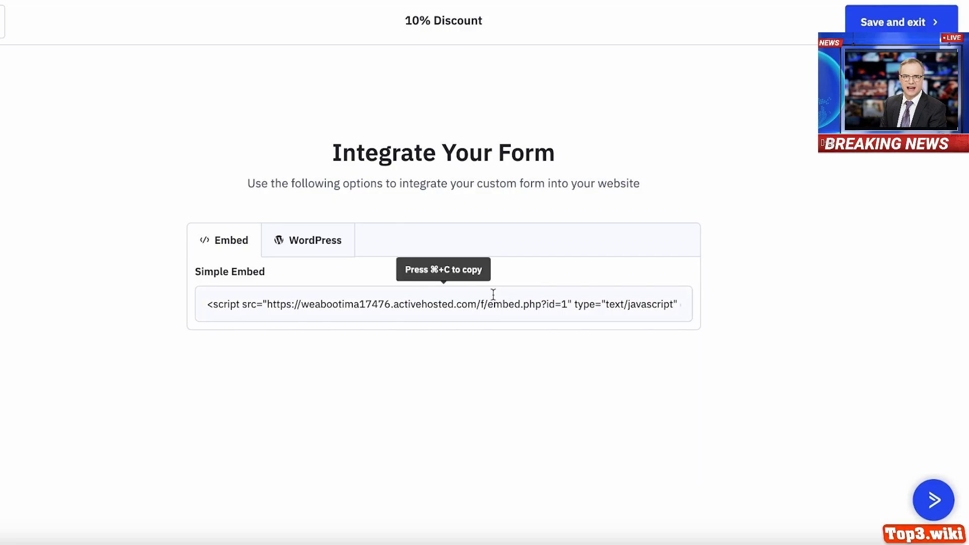
{"action": "left_click", "coordinate": [893, 23]}
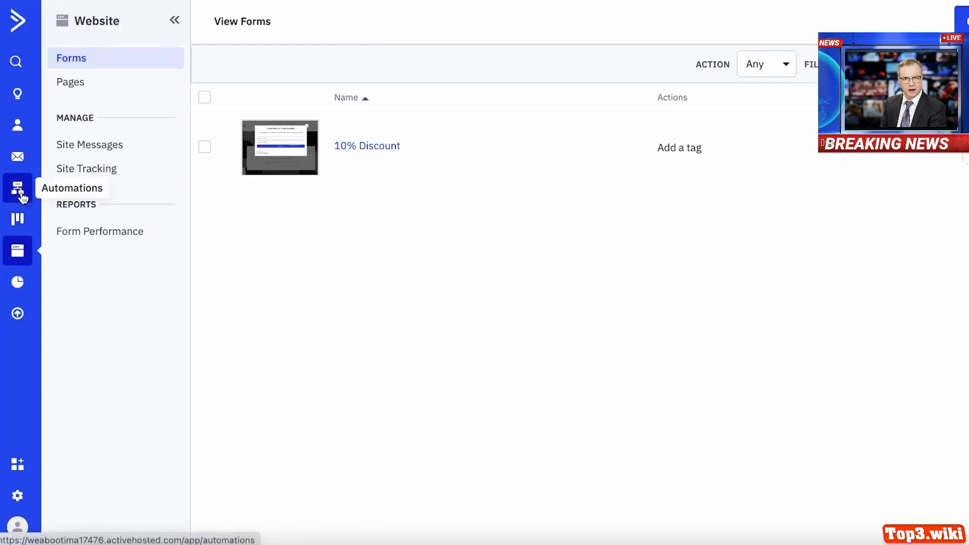
- Go to Campaigns and view the empty All Campaigns report
{"action": "left_click", "coordinate": [24, 149]}
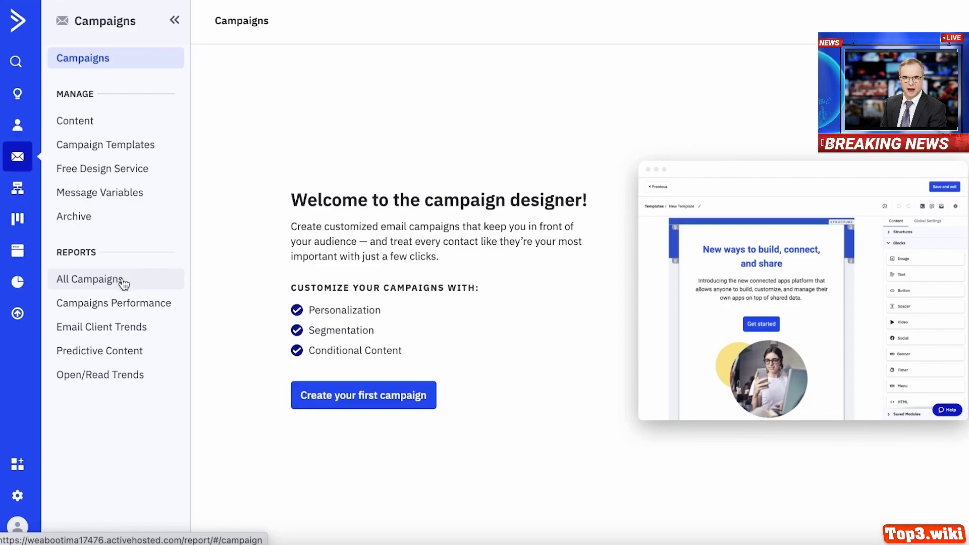
{"action": "left_click", "coordinate": [124, 285]}
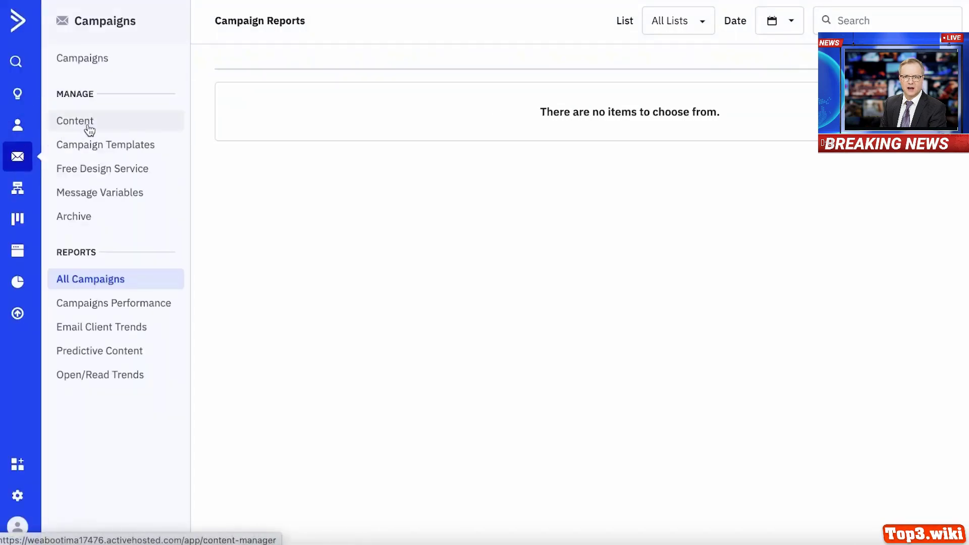
- Browse the Free Design Service and Message Variables pages, then go to Campaign Templates
{"action": "left_click", "coordinate": [80, 178]}
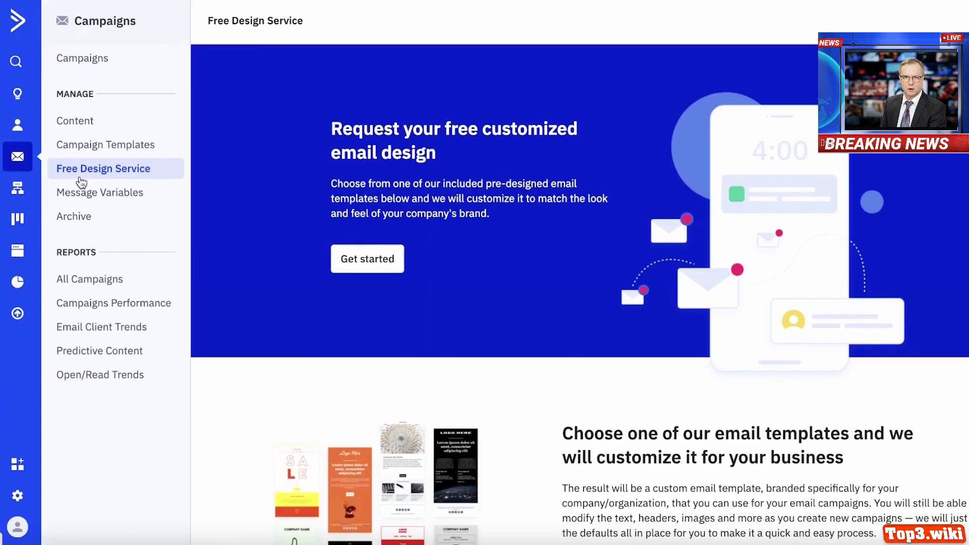
{"action": "scroll", "coordinate": [399, 192], "scroll_direction": "down", "scroll_amount": 20}
{"action": "scroll", "coordinate": [419, 190], "scroll_direction": "up", "scroll_amount": 8}
{"action": "scroll", "coordinate": [419, 191], "scroll_direction": "up", "scroll_amount": 3}
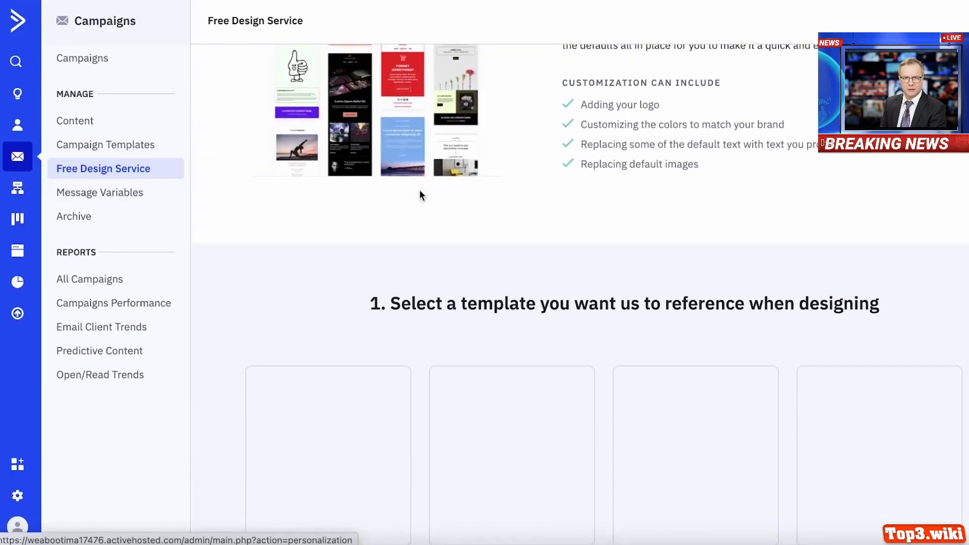
{"action": "scroll", "coordinate": [419, 191], "scroll_direction": "down", "scroll_amount": 12}
{"action": "scroll", "coordinate": [419, 189], "scroll_direction": "up", "scroll_amount": 10}
{"action": "scroll", "coordinate": [419, 189], "scroll_direction": "down", "scroll_amount": 12}
{"action": "scroll", "coordinate": [750, 278], "scroll_direction": "up", "scroll_amount": 3}
{"action": "scroll", "coordinate": [750, 278], "scroll_direction": "down", "scroll_amount": 5}
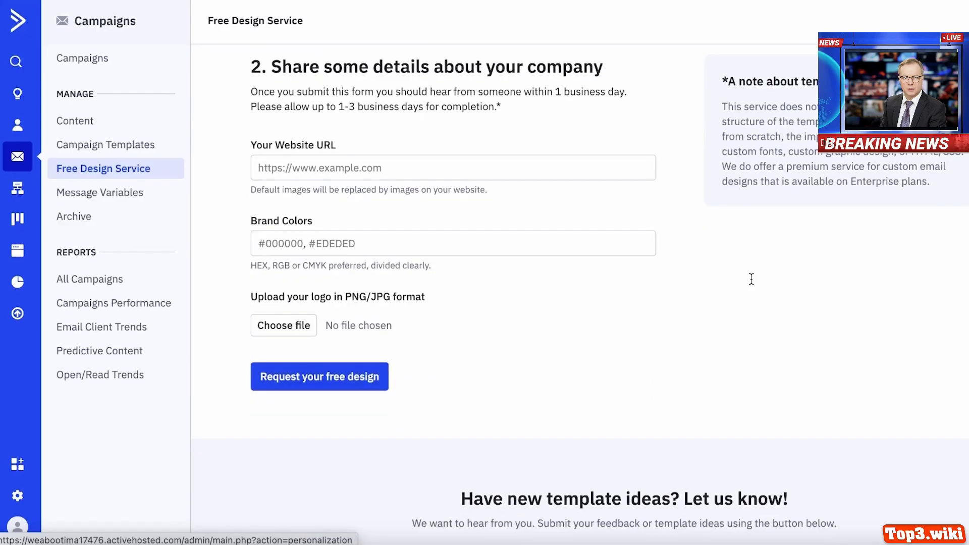
{"action": "scroll", "coordinate": [749, 280], "scroll_direction": "up", "scroll_amount": 2}
{"action": "scroll", "coordinate": [749, 280], "scroll_direction": "up", "scroll_amount": 8}
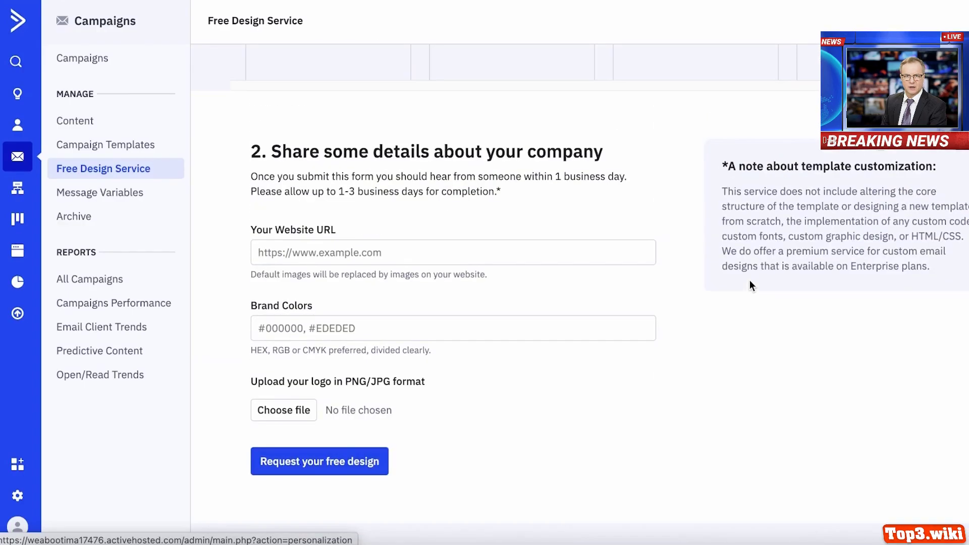
{"action": "left_click", "coordinate": [72, 200]}
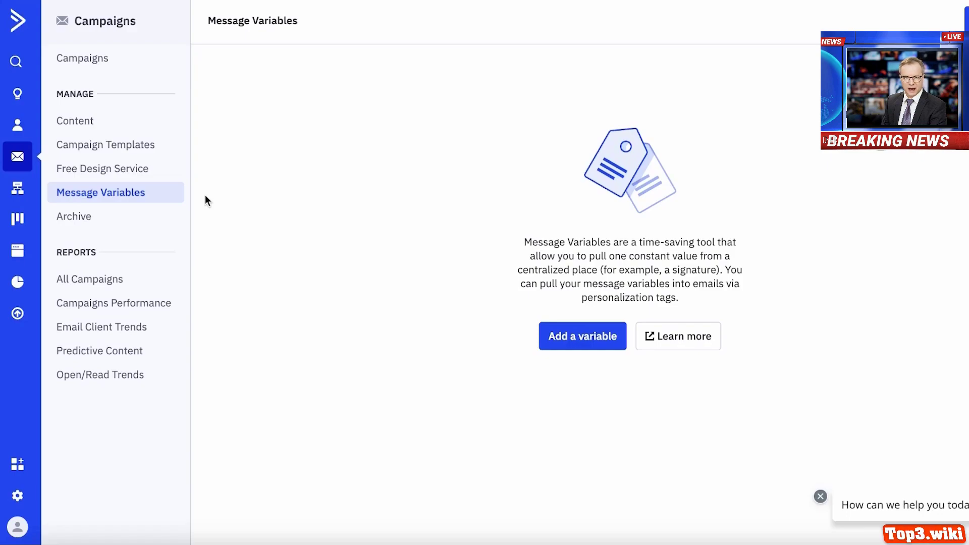
{"action": "left_click", "coordinate": [131, 150]}
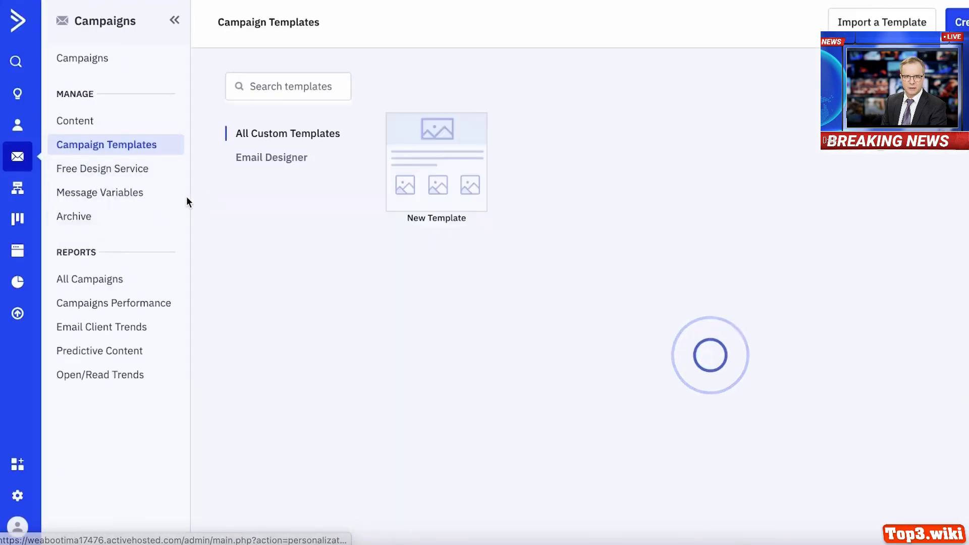
- Create a new Email Designer template based on the Weekly Newsletter basic template
{"action": "left_click", "coordinate": [958, 21]}
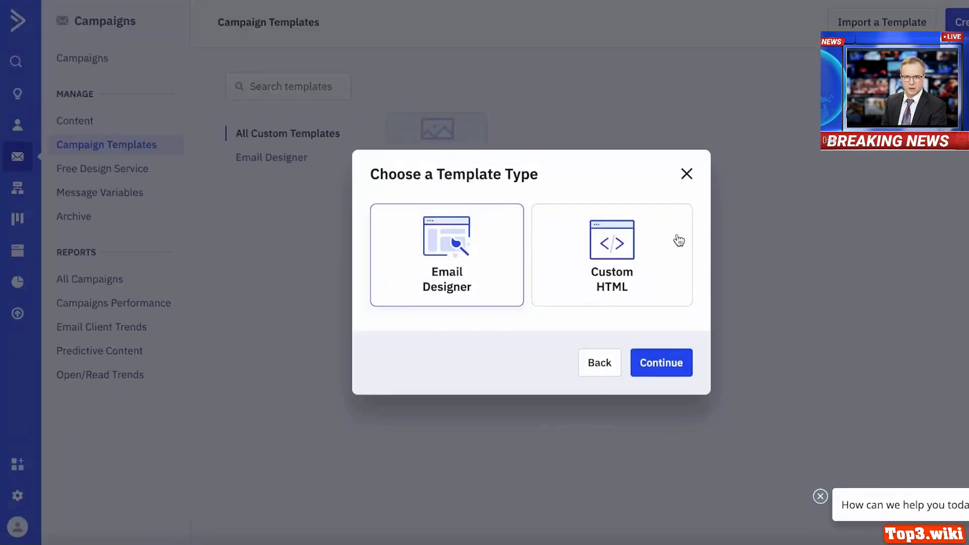
{"action": "left_click", "coordinate": [647, 367]}
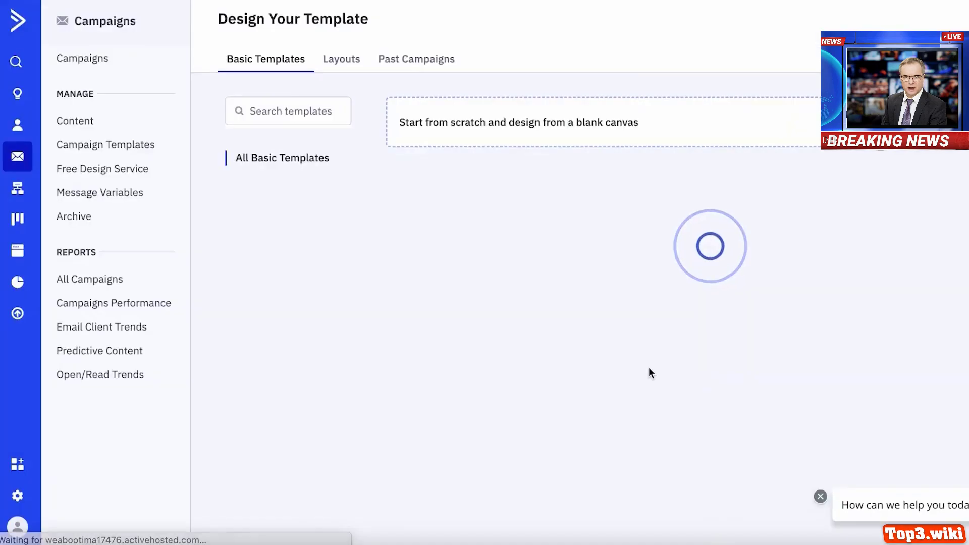
{"action": "scroll", "coordinate": [558, 351], "scroll_direction": "down", "scroll_amount": 3}
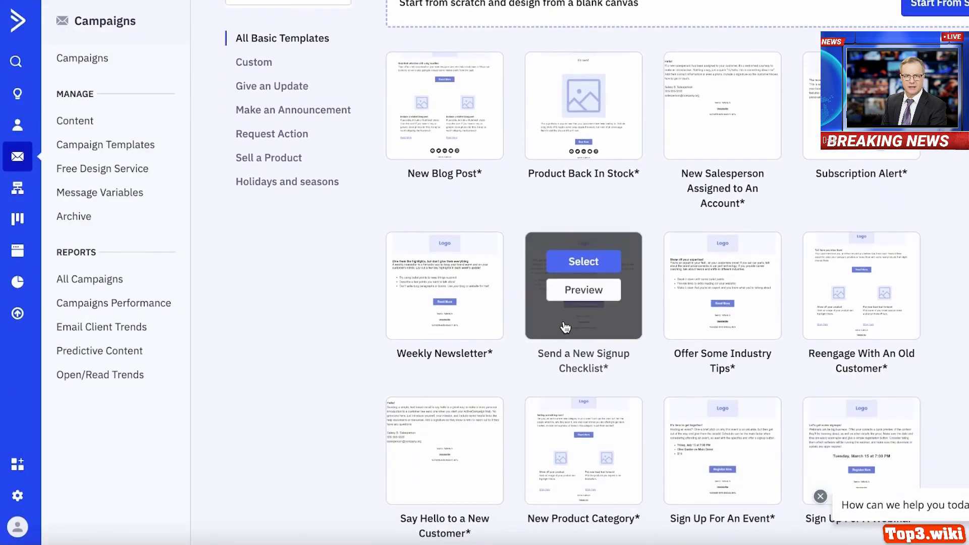
{"action": "scroll", "coordinate": [944, 280], "scroll_direction": "down", "scroll_amount": 2}
{"action": "scroll", "coordinate": [400, 383], "scroll_direction": "up", "scroll_amount": 1}
{"action": "scroll", "coordinate": [916, 175], "scroll_direction": "down", "scroll_amount": 2}
{"action": "scroll", "coordinate": [361, 239], "scroll_direction": "up", "scroll_amount": 5}
{"action": "scroll", "coordinate": [320, 268], "scroll_direction": "down", "scroll_amount": 10}
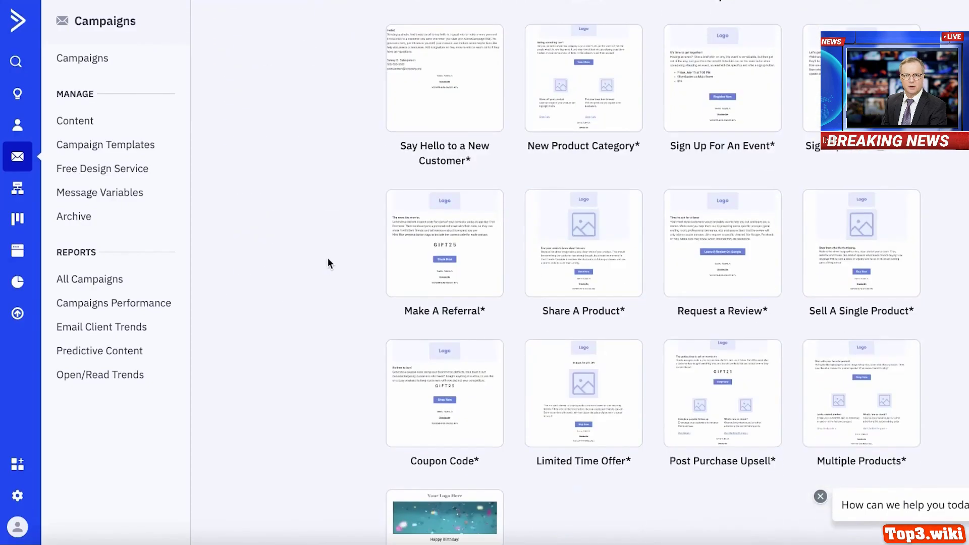
{"action": "scroll", "coordinate": [429, 252], "scroll_direction": "up", "scroll_amount": 6}
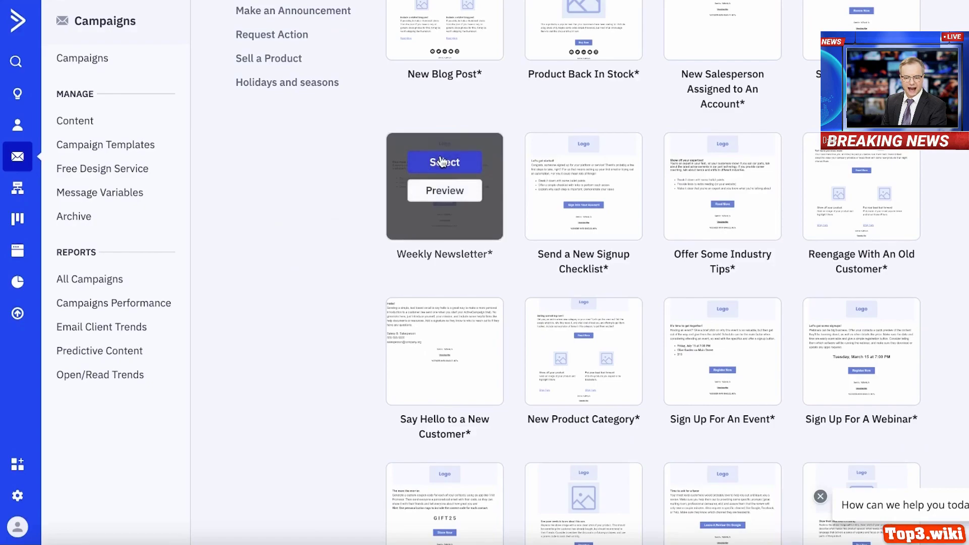
{"action": "left_click", "coordinate": [442, 162]}
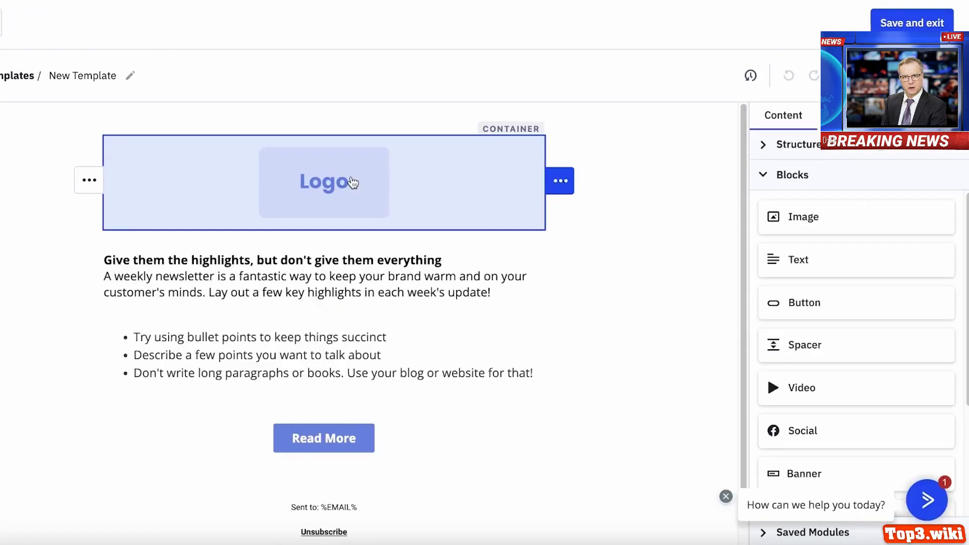
- Browse replacement images for the logo without choosing one, then select the intro text block
{"action": "scroll", "coordinate": [352, 183], "scroll_direction": "down", "scroll_amount": 1}
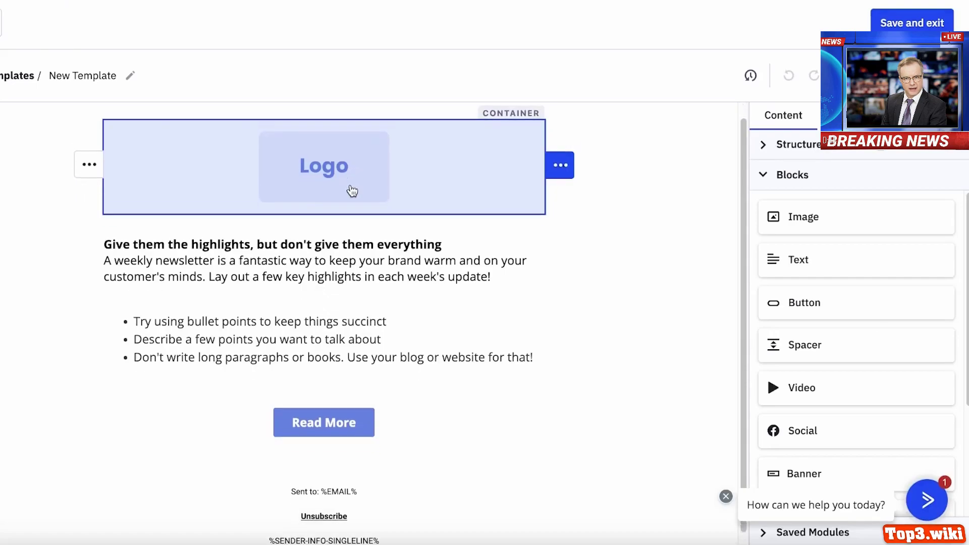
{"action": "left_click", "coordinate": [367, 161]}
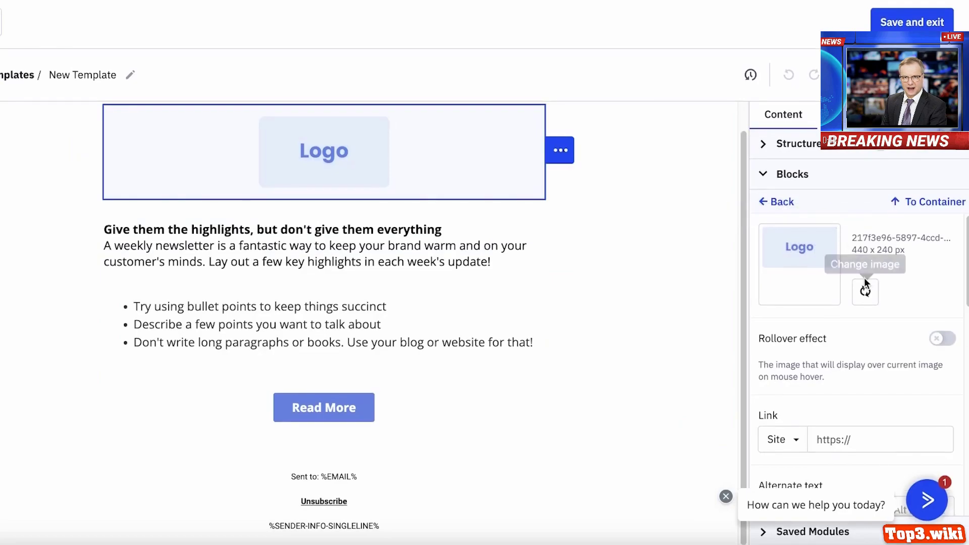
{"action": "left_click", "coordinate": [865, 291]}
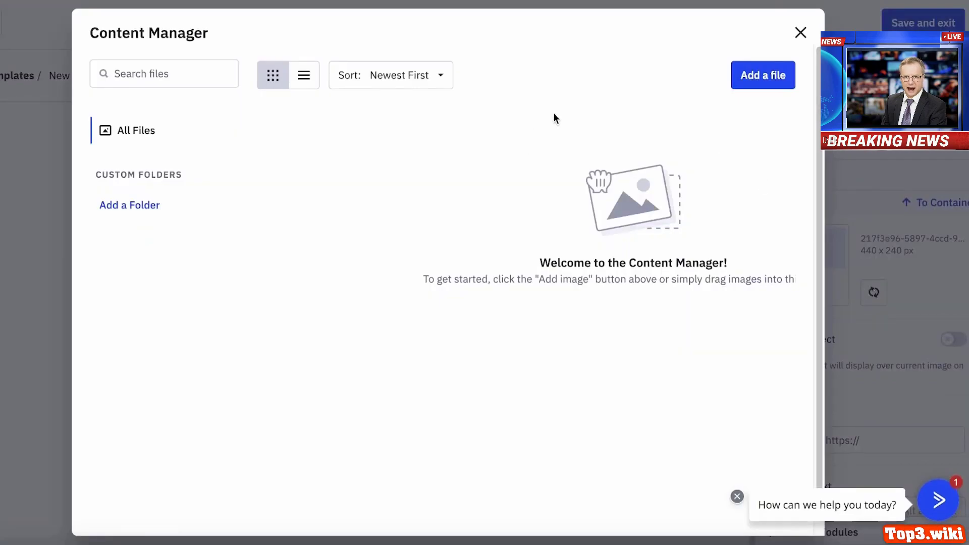
{"action": "left_click", "coordinate": [800, 32]}
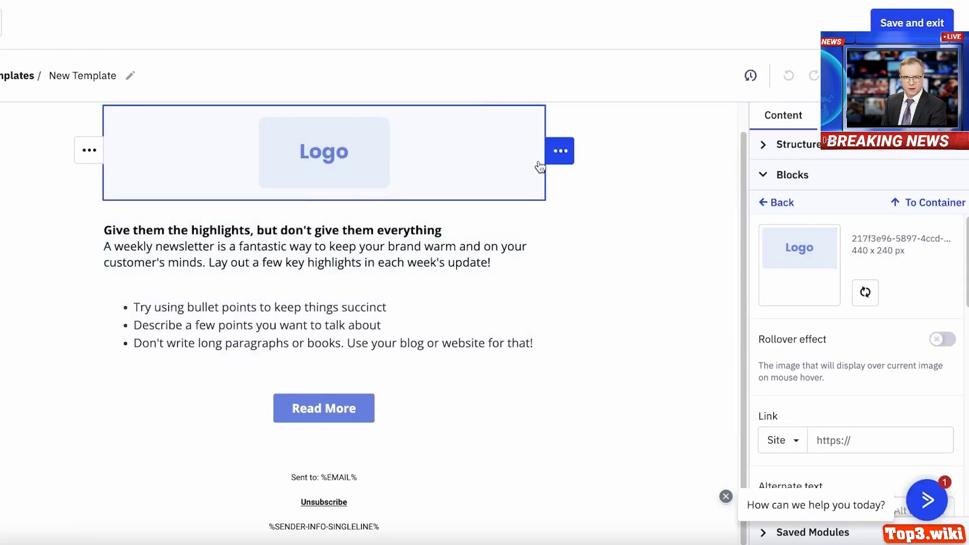
{"action": "left_click", "coordinate": [508, 237]}
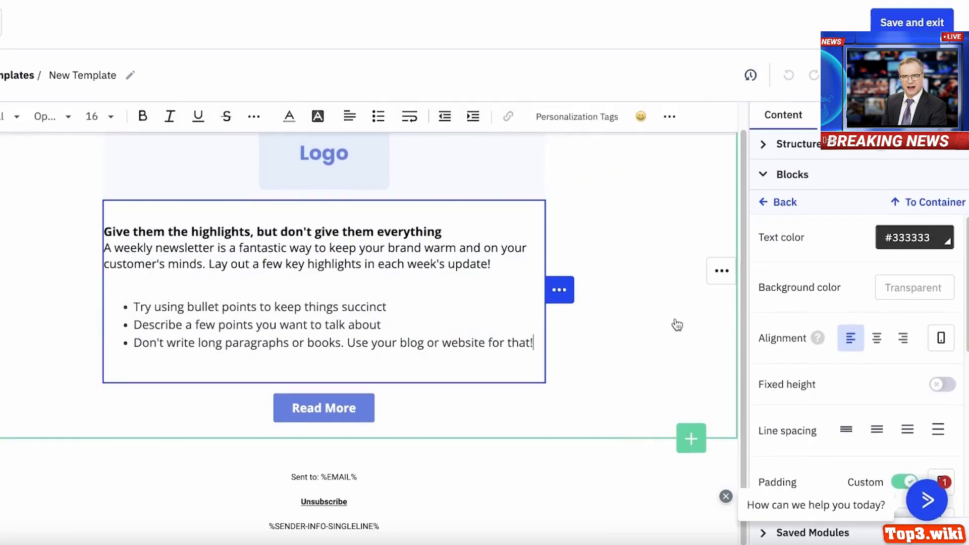
- Look through the Blocks, Structure and Saved Modules panels, then save and exit the template editor
{"action": "scroll", "coordinate": [822, 273], "scroll_direction": "down", "scroll_amount": 1}
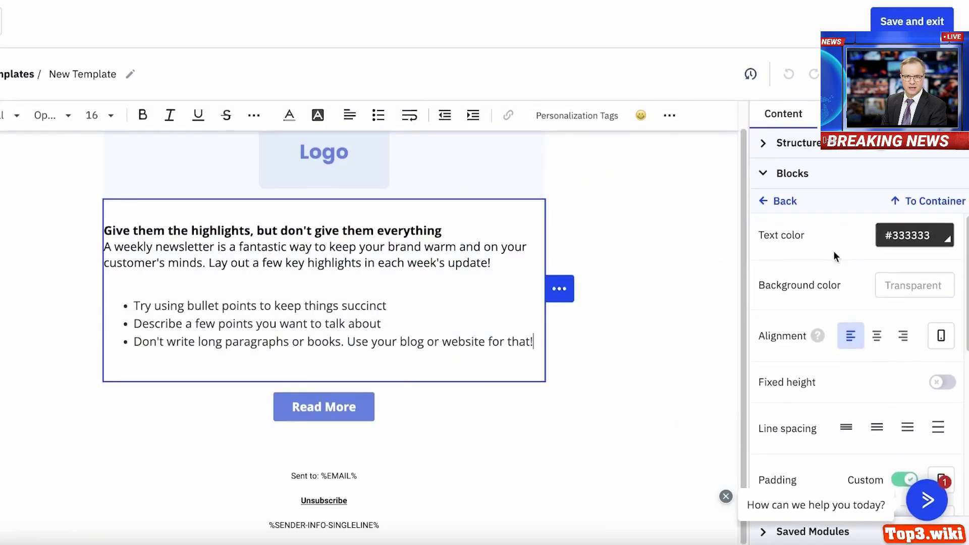
{"action": "left_click", "coordinate": [768, 197]}
{"action": "scroll", "coordinate": [817, 192], "scroll_direction": "down", "scroll_amount": 3}
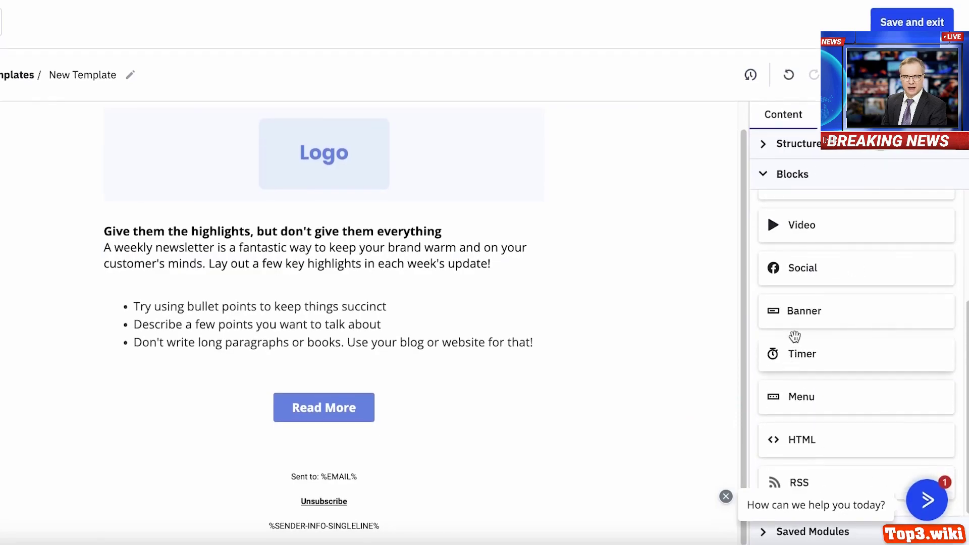
{"action": "scroll", "coordinate": [788, 197], "scroll_direction": "up", "scroll_amount": 3}
{"action": "left_click", "coordinate": [771, 185]}
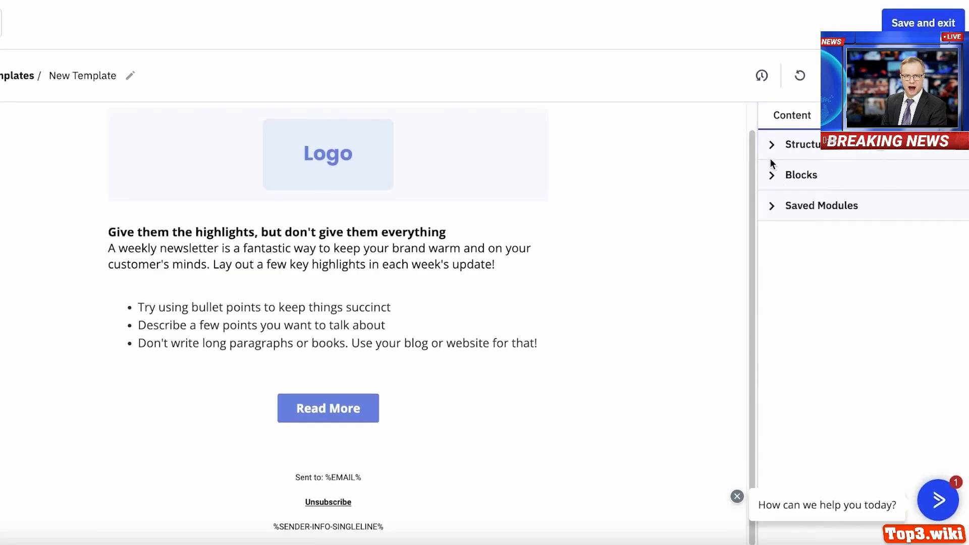
{"action": "left_click", "coordinate": [774, 152]}
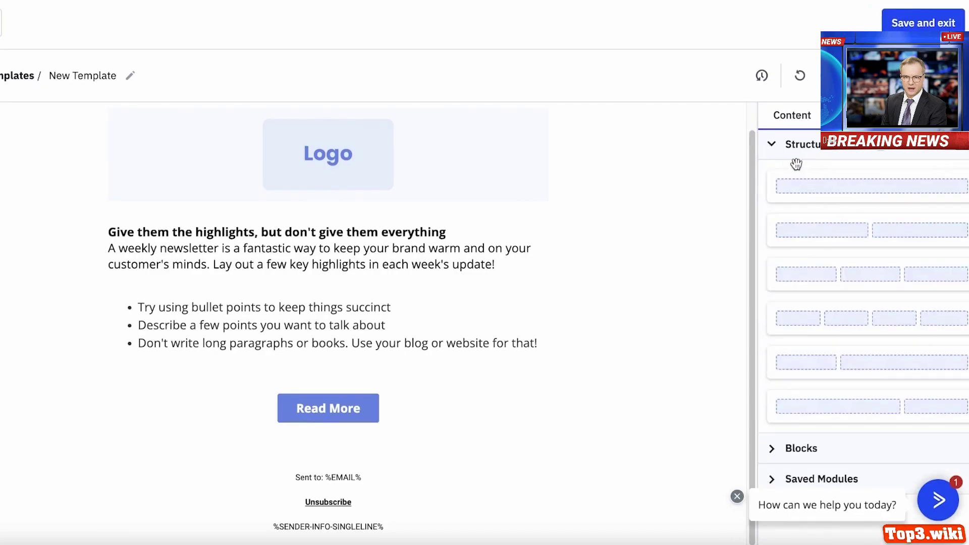
{"action": "left_click", "coordinate": [772, 145]}
{"action": "left_click", "coordinate": [790, 206]}
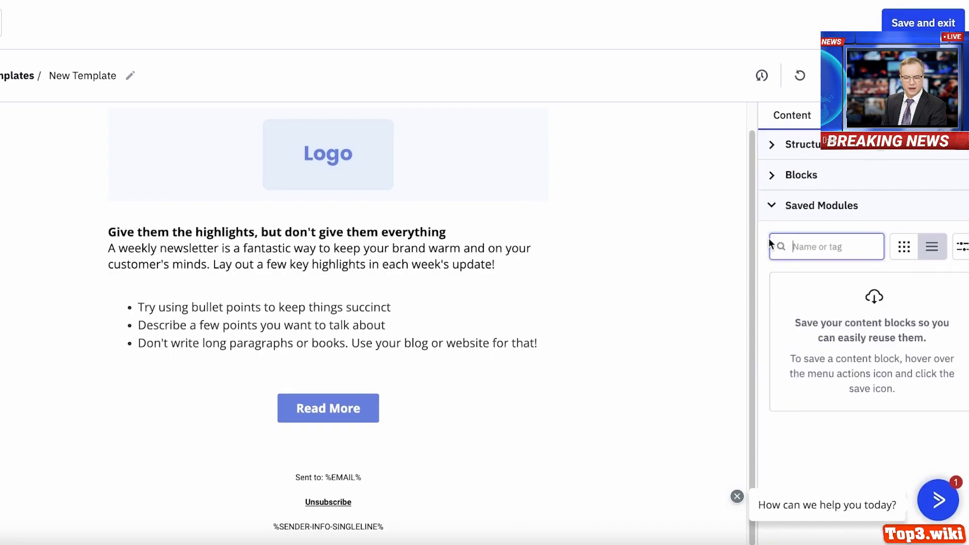
{"action": "left_click", "coordinate": [1, 22]}
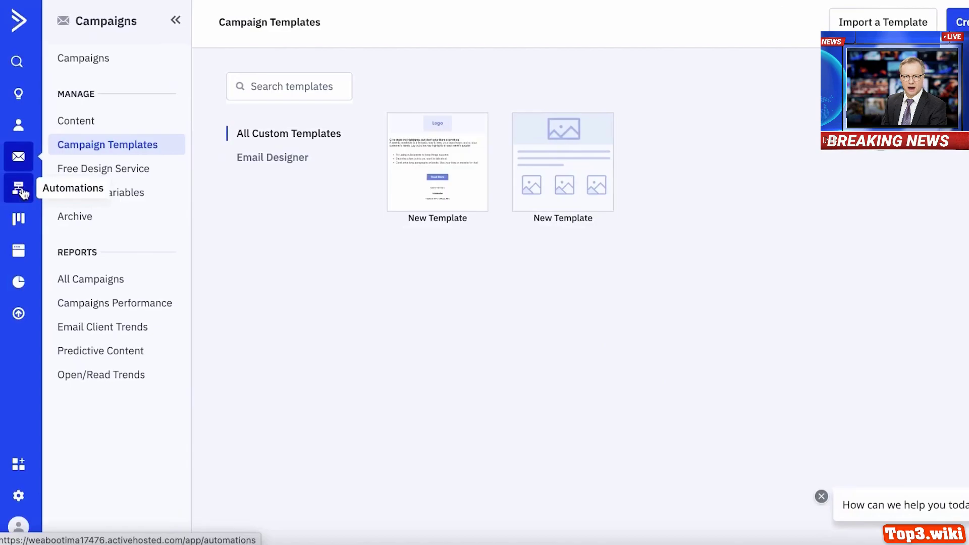
- Start creating a new automation and scroll through the available recipes
{"action": "left_click", "coordinate": [23, 193]}
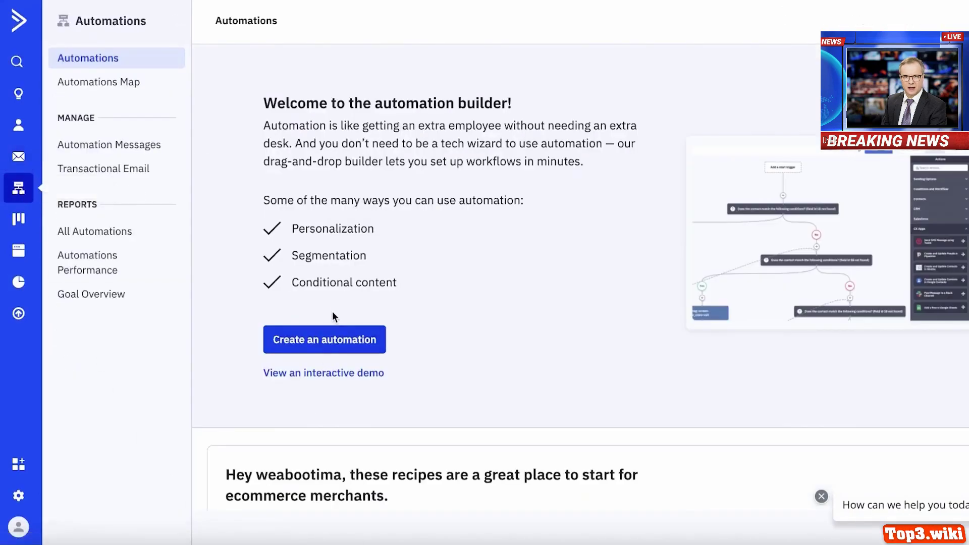
{"action": "left_click", "coordinate": [325, 335]}
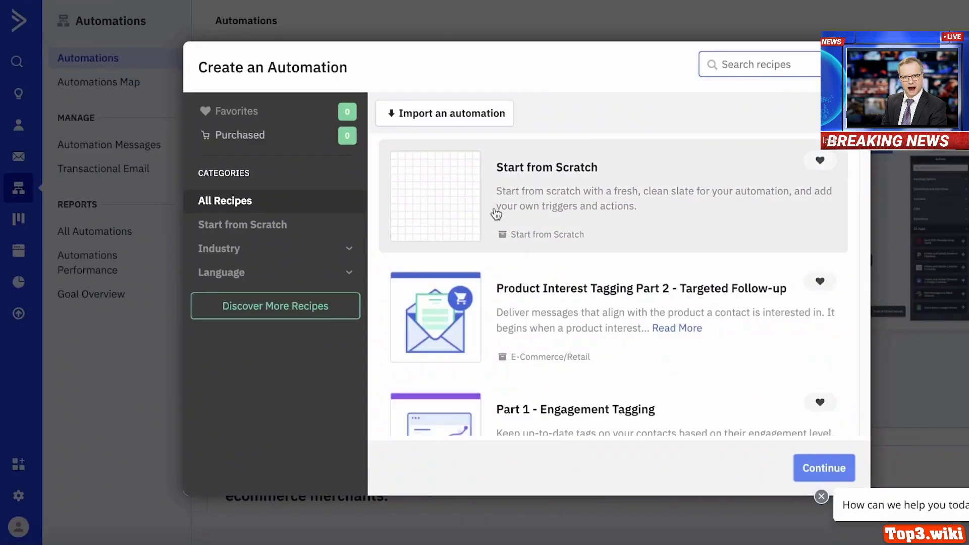
{"action": "scroll", "coordinate": [595, 225], "scroll_direction": "down", "scroll_amount": 7}
{"action": "scroll", "coordinate": [616, 229], "scroll_direction": "up", "scroll_amount": 5}
{"action": "scroll", "coordinate": [536, 245], "scroll_direction": "down", "scroll_amount": 5}
{"action": "scroll", "coordinate": [540, 244], "scroll_direction": "up", "scroll_amount": 4}
{"action": "scroll", "coordinate": [540, 244], "scroll_direction": "down", "scroll_amount": 8}
{"action": "scroll", "coordinate": [539, 258], "scroll_direction": "up", "scroll_amount": 8}
{"action": "scroll", "coordinate": [541, 259], "scroll_direction": "down", "scroll_amount": 3}
{"action": "scroll", "coordinate": [545, 216], "scroll_direction": "up", "scroll_amount": 2}
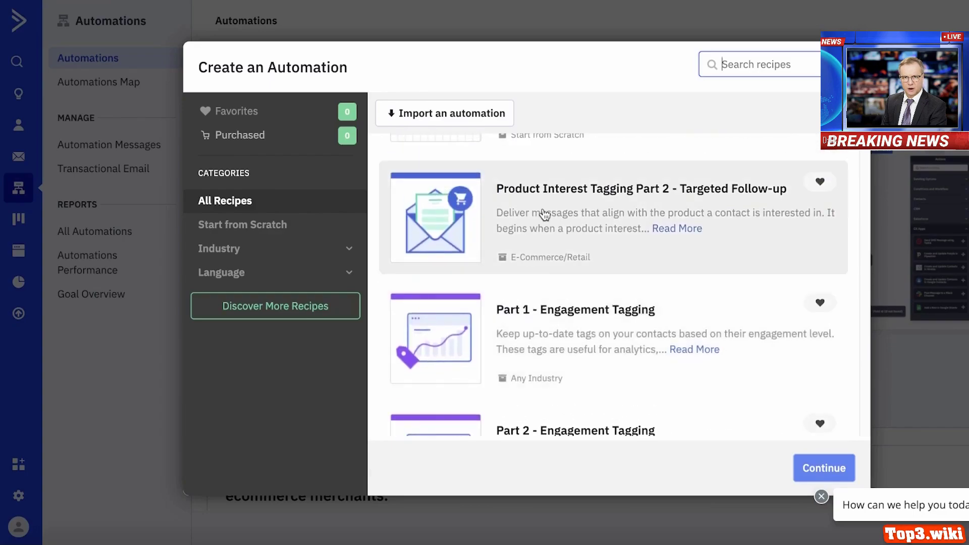
{"action": "scroll", "coordinate": [543, 216], "scroll_direction": "down", "scroll_amount": 10}
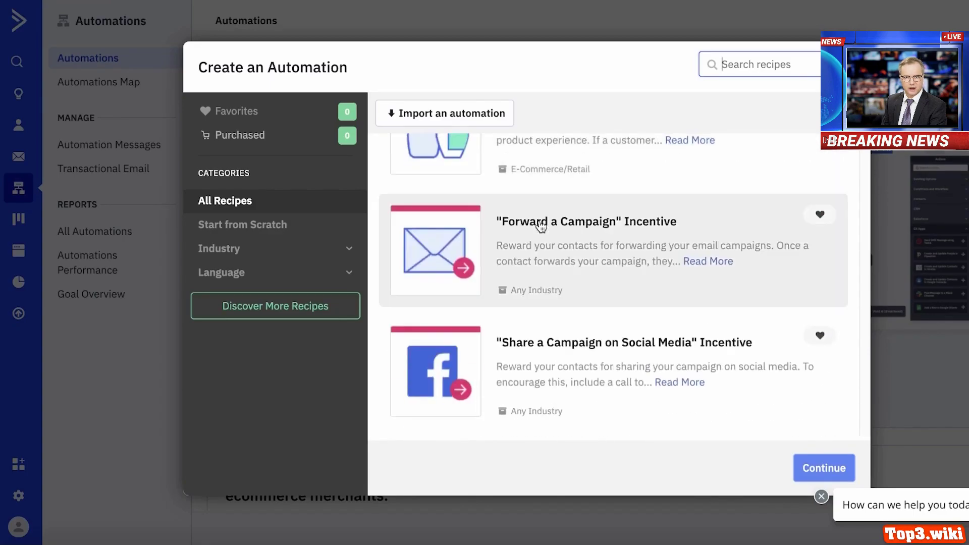
{"action": "scroll", "coordinate": [541, 227], "scroll_direction": "down", "scroll_amount": 8}
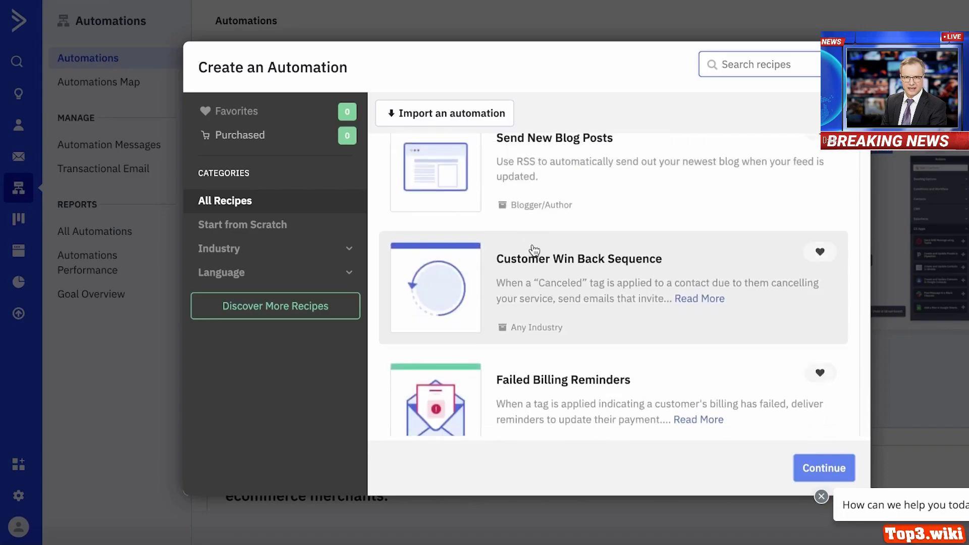
{"action": "scroll", "coordinate": [533, 250], "scroll_direction": "up", "scroll_amount": 1}
{"action": "scroll", "coordinate": [533, 250], "scroll_direction": "down", "scroll_amount": 8}
{"action": "scroll", "coordinate": [538, 276], "scroll_direction": "down", "scroll_amount": 4}
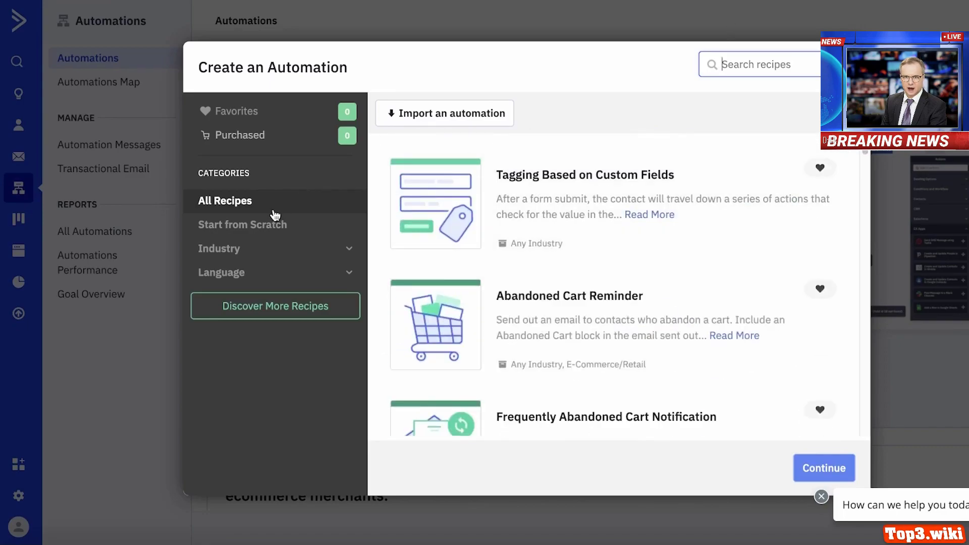
- Filter recipes to E-Commerce/Retail and continue with Accessory Upsell After Purchase
{"action": "left_click", "coordinate": [249, 247]}
{"action": "left_click", "coordinate": [222, 367]}
{"action": "scroll", "coordinate": [591, 251], "scroll_direction": "down", "scroll_amount": 5}
{"action": "scroll", "coordinate": [591, 252], "scroll_direction": "down", "scroll_amount": 8}
{"action": "scroll", "coordinate": [588, 253], "scroll_direction": "up", "scroll_amount": 3}
{"action": "scroll", "coordinate": [600, 323], "scroll_direction": "down", "scroll_amount": 2}
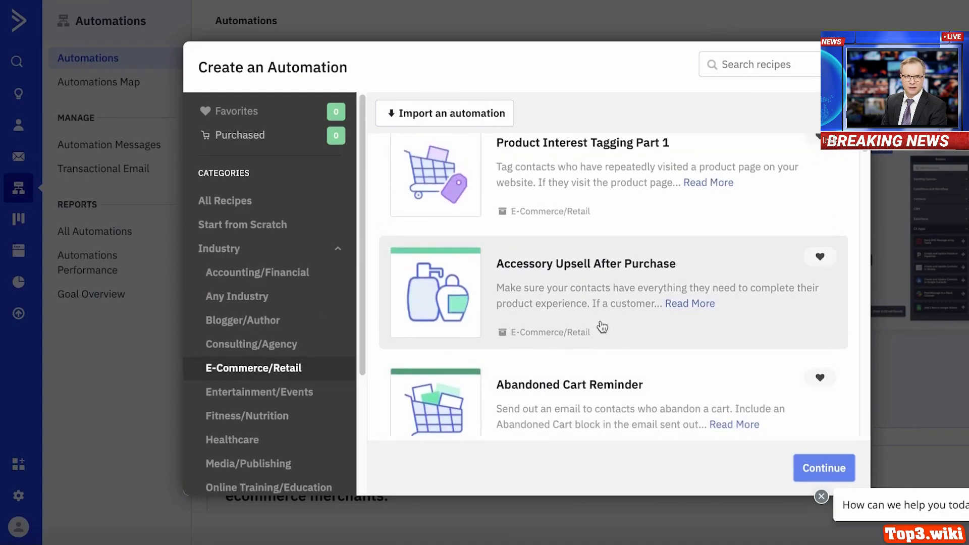
{"action": "left_click", "coordinate": [602, 327]}
{"action": "double_click", "coordinate": [588, 297]}
{"action": "left_click", "coordinate": [527, 302]}
{"action": "left_click", "coordinate": [847, 470]}
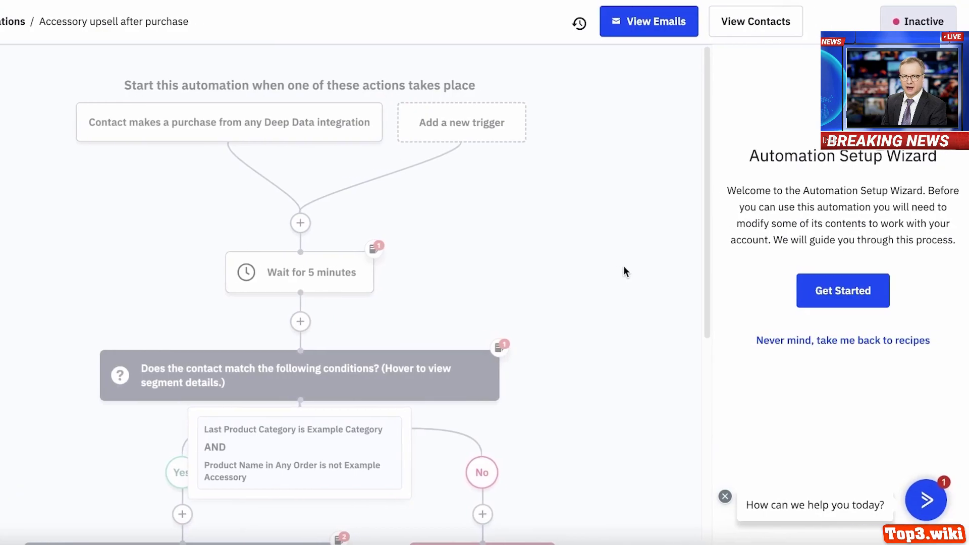
- Complete the Setup Wizard, accepting any integration as the purchase trigger
{"action": "left_click", "coordinate": [865, 292]}
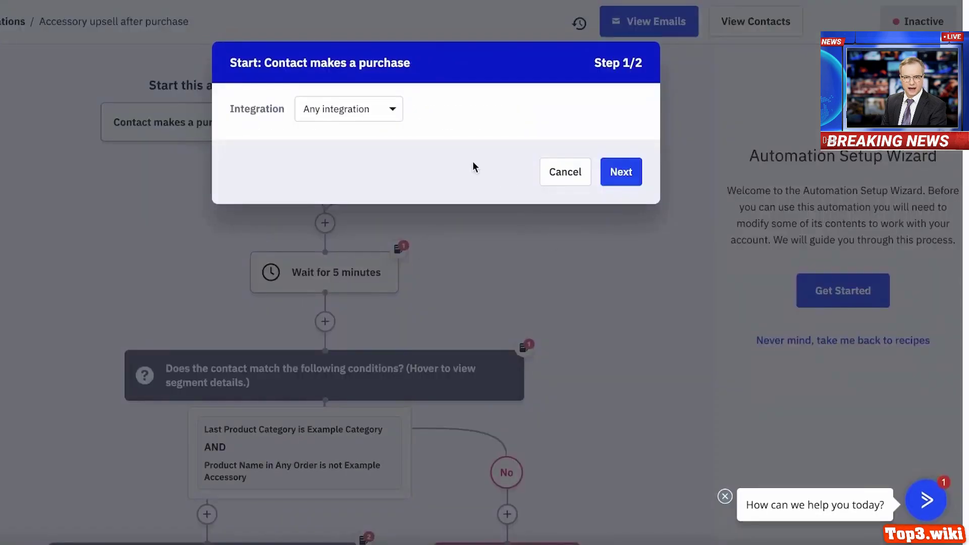
{"action": "left_click", "coordinate": [606, 173]}
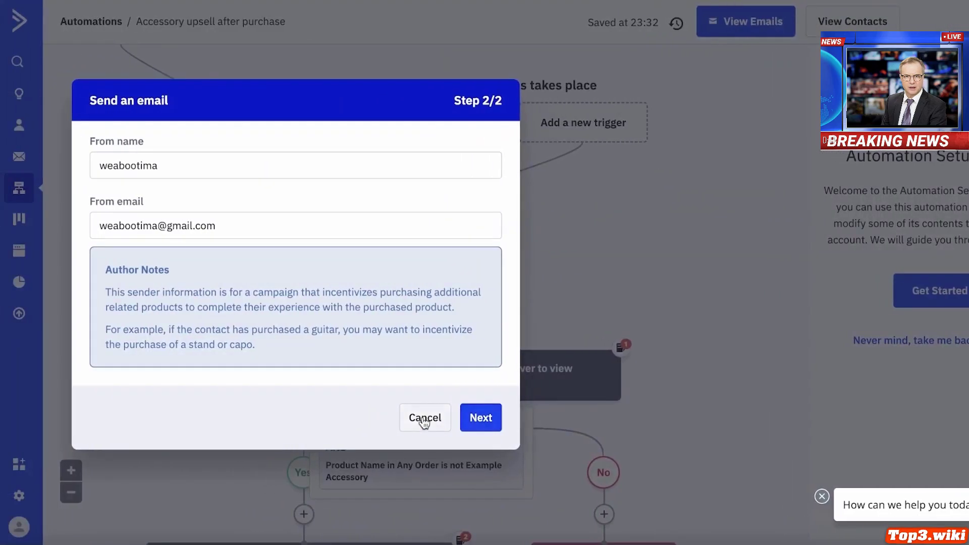
{"action": "left_click", "coordinate": [365, 417]}
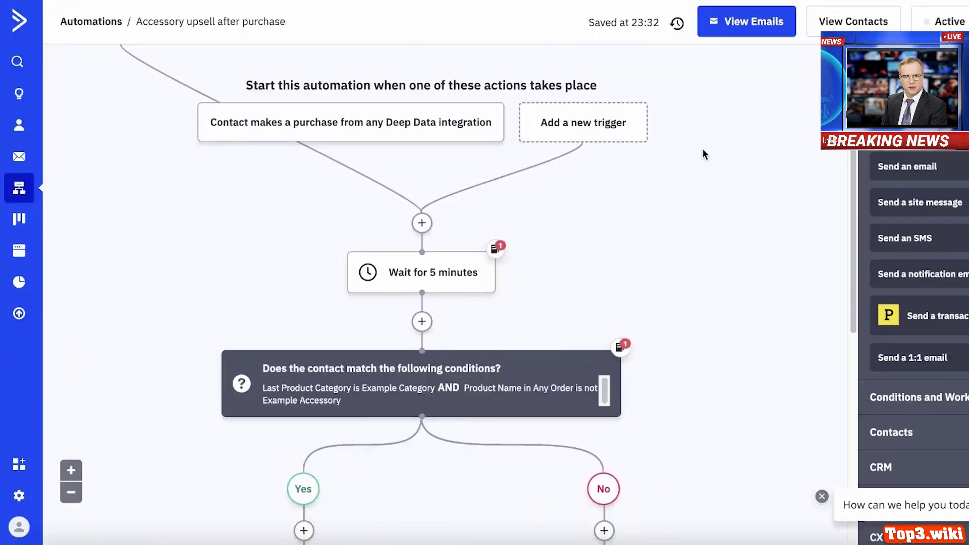
- Inspect the purchase trigger's integration and run-frequency options unchanged, then review the workflow
{"action": "left_click", "coordinate": [353, 123]}
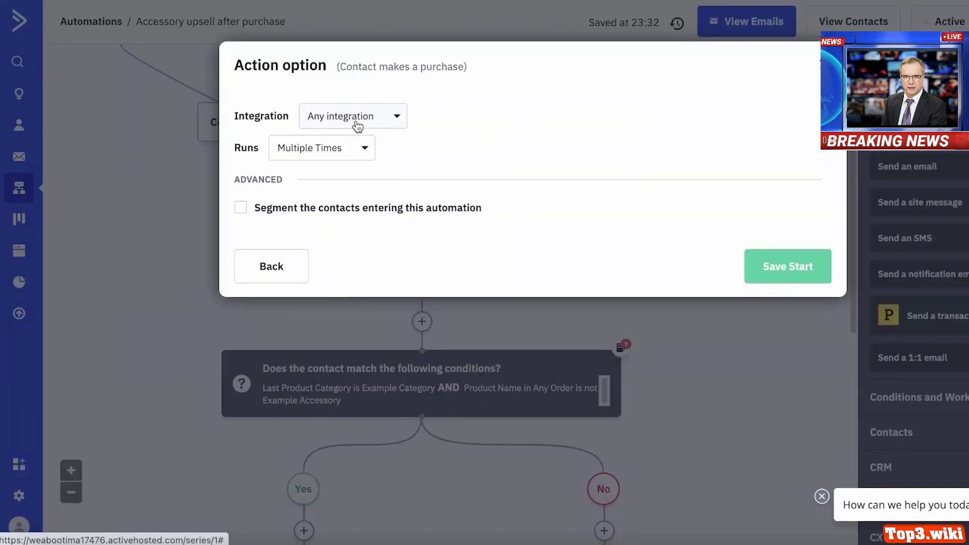
{"action": "left_click", "coordinate": [357, 119]}
{"action": "left_click", "coordinate": [357, 119]}
{"action": "left_click", "coordinate": [331, 147]}
{"action": "left_click", "coordinate": [337, 148]}
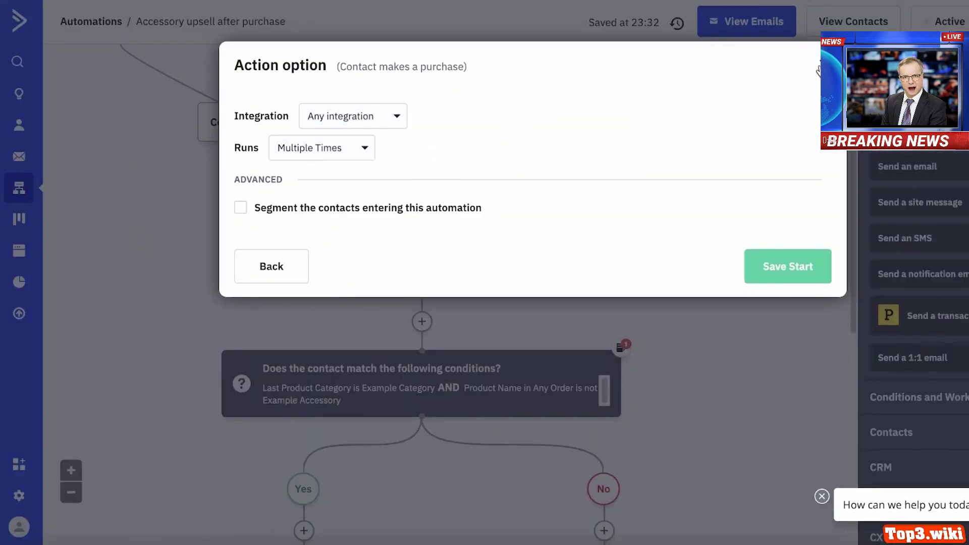
{"action": "left_click", "coordinate": [819, 66]}
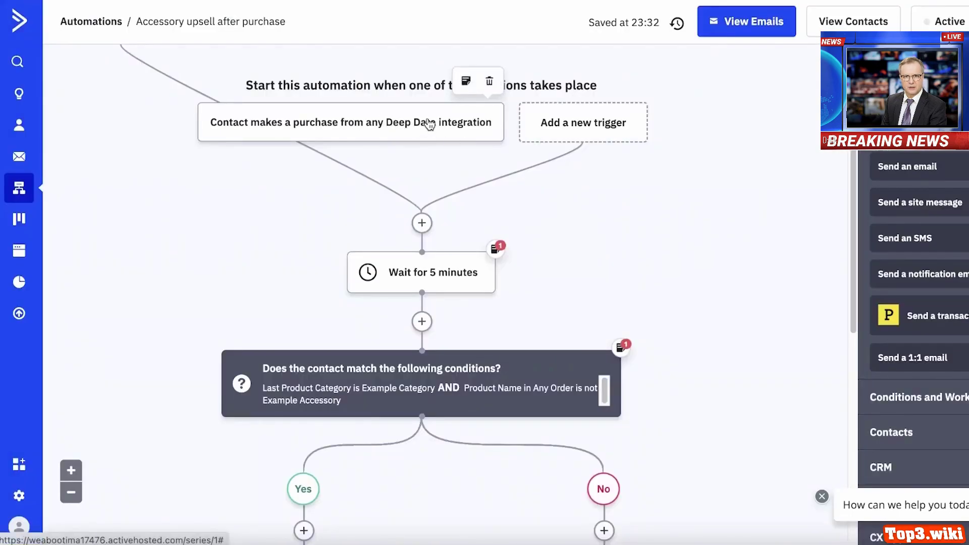
{"action": "scroll", "coordinate": [408, 209], "scroll_direction": "down", "scroll_amount": 3}
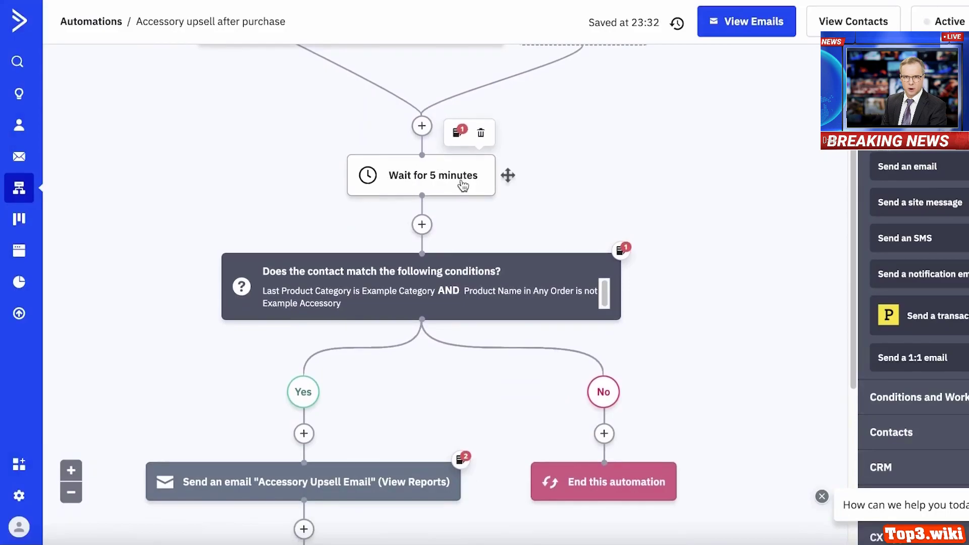
{"action": "scroll", "coordinate": [252, 244], "scroll_direction": "down", "scroll_amount": 3}
{"action": "mouse_move", "coordinate": [495, 143]}
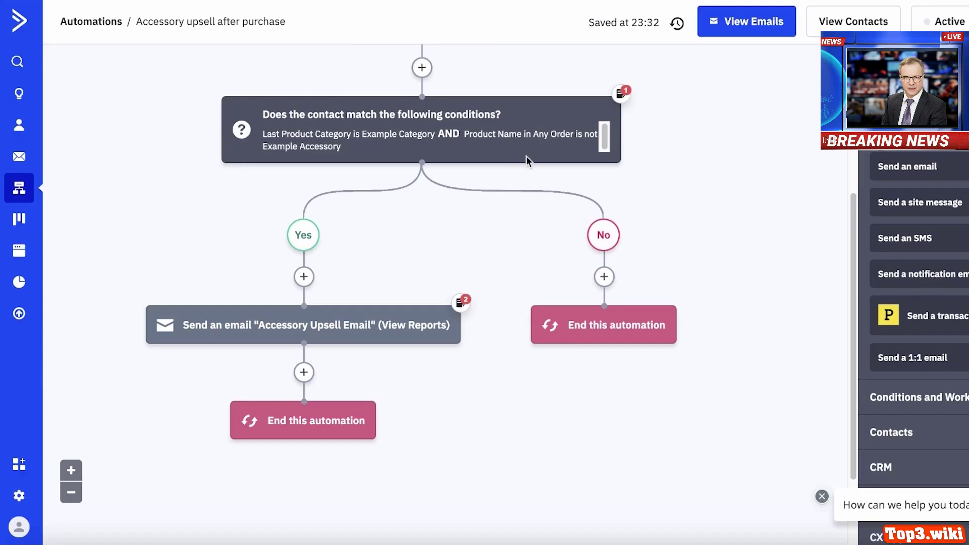
{"action": "scroll", "coordinate": [580, 246], "scroll_direction": "up", "scroll_amount": 5}
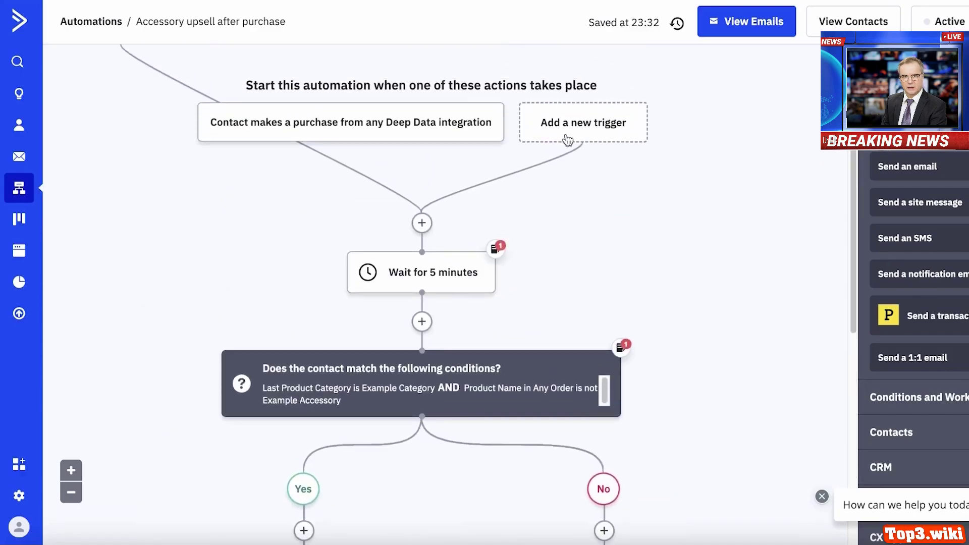
- Create a blank Automation 2 from scratch and bring up its start trigger choices
{"action": "left_click", "coordinate": [10, 190]}
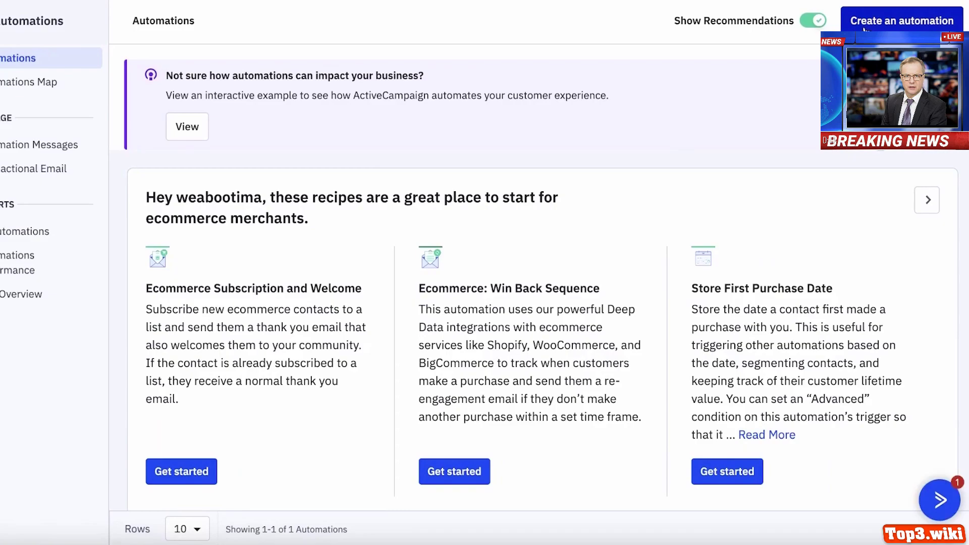
{"action": "left_click", "coordinate": [864, 28]}
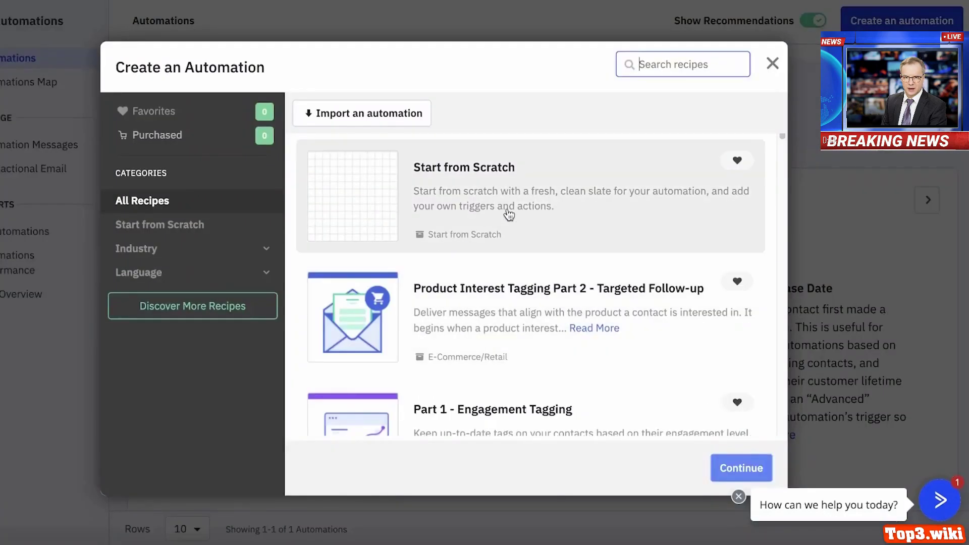
{"action": "left_click", "coordinate": [509, 215]}
{"action": "left_click", "coordinate": [746, 469]}
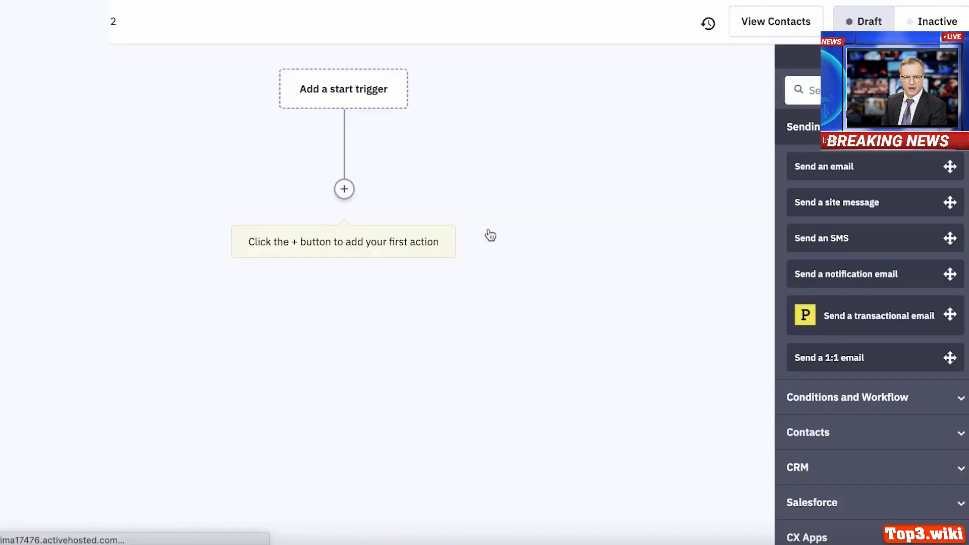
{"action": "left_click", "coordinate": [373, 98]}
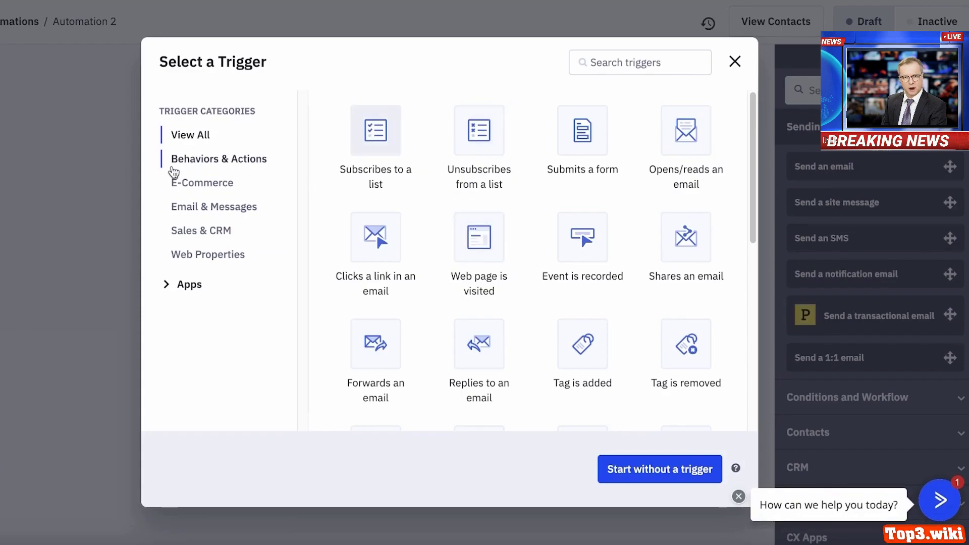
- Add a 'Subscribes to a list' start trigger for Master Contact List that runs once
{"action": "left_click", "coordinate": [391, 156]}
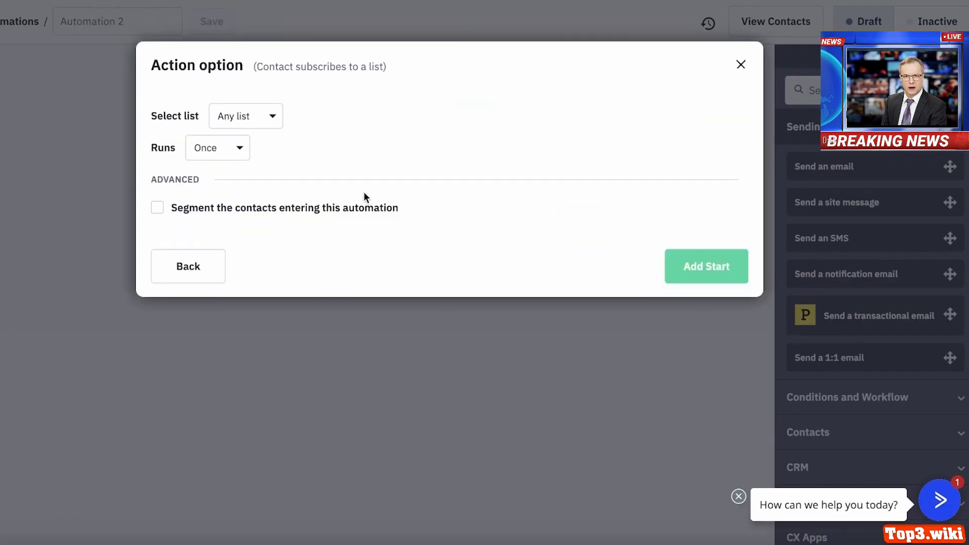
{"action": "left_click", "coordinate": [250, 118]}
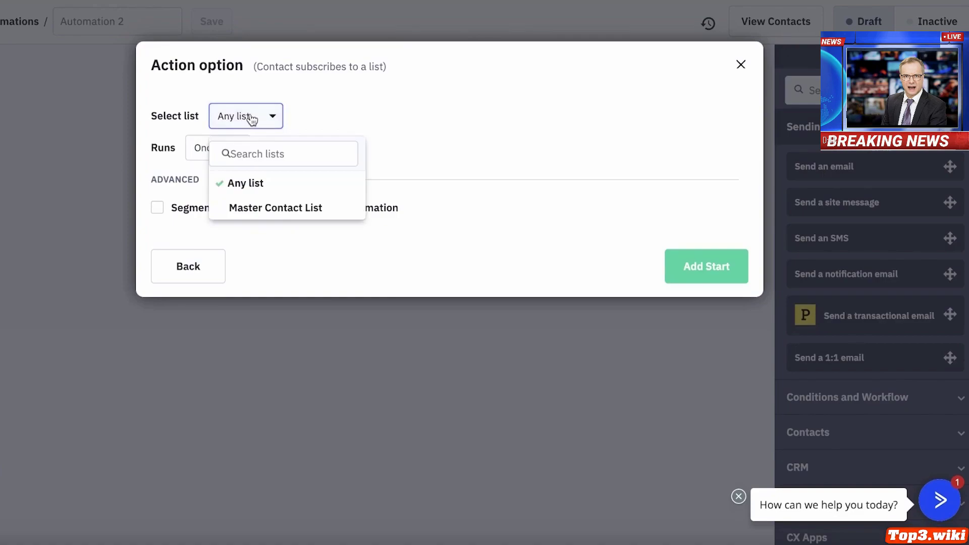
{"action": "left_click", "coordinate": [256, 208]}
{"action": "left_click", "coordinate": [201, 147]}
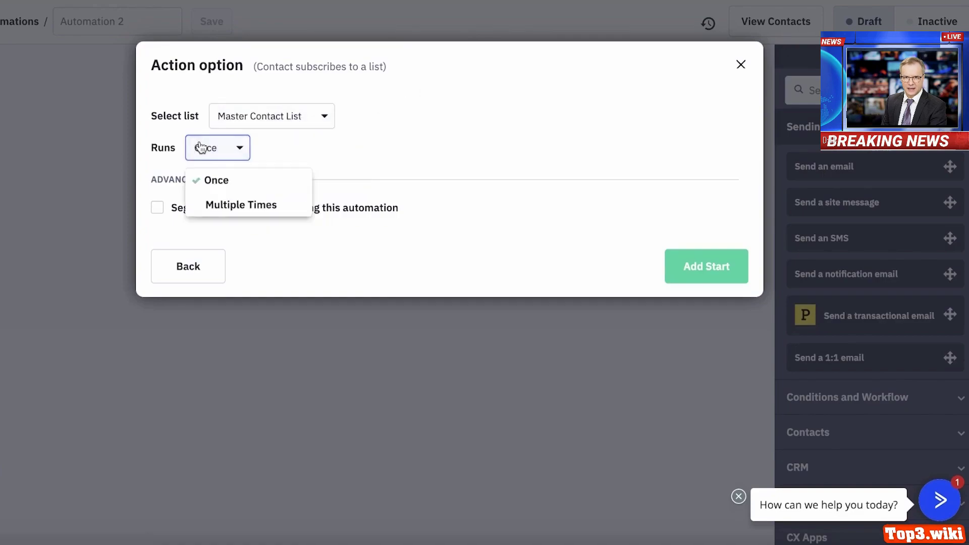
{"action": "left_click", "coordinate": [216, 187]}
{"action": "left_click", "coordinate": [693, 268]}
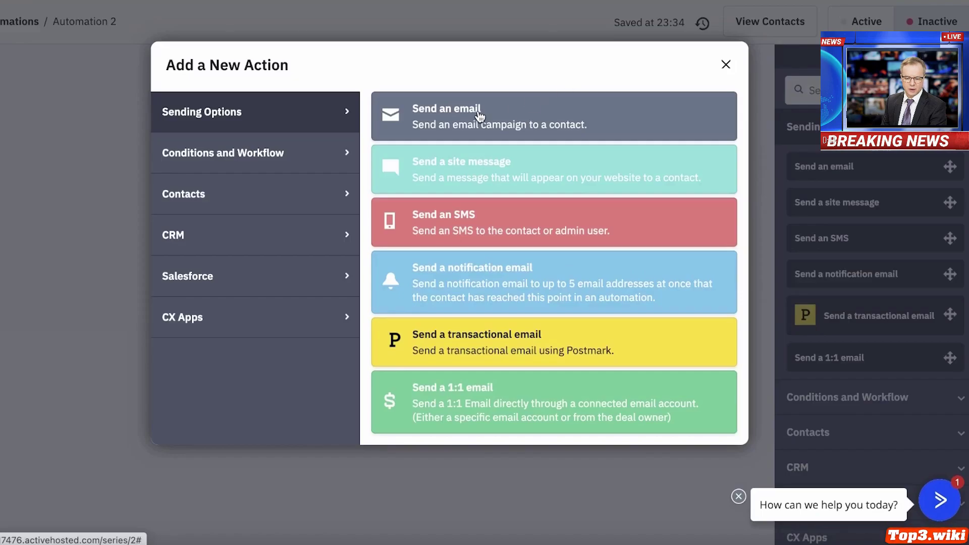
- Add a send-email action named 'Welcomr Email', saved to design later
{"action": "left_click", "coordinate": [479, 117]}
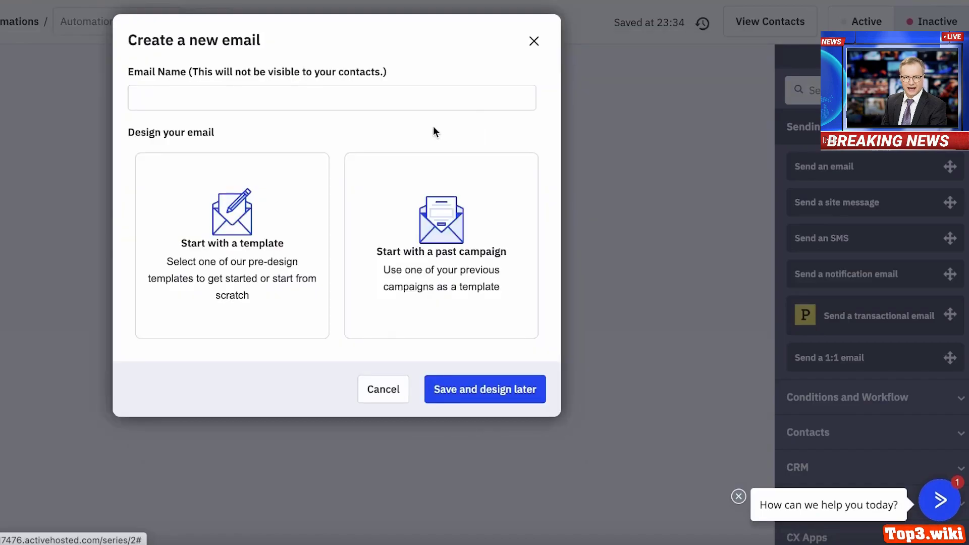
{"action": "left_click", "coordinate": [322, 100]}
{"action": "type", "text": "Welcomr Email"}
{"action": "left_click", "coordinate": [468, 387]}
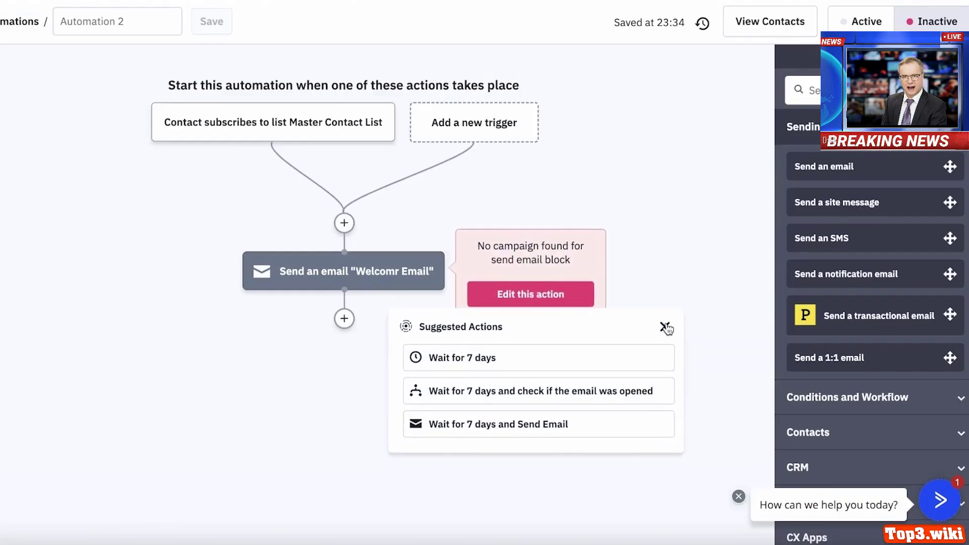
{"action": "left_click", "coordinate": [664, 326]}
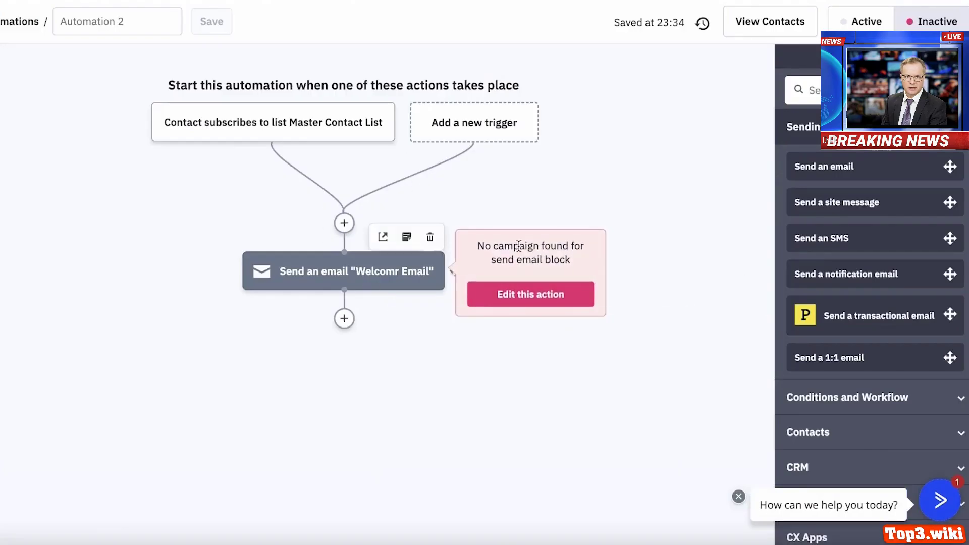